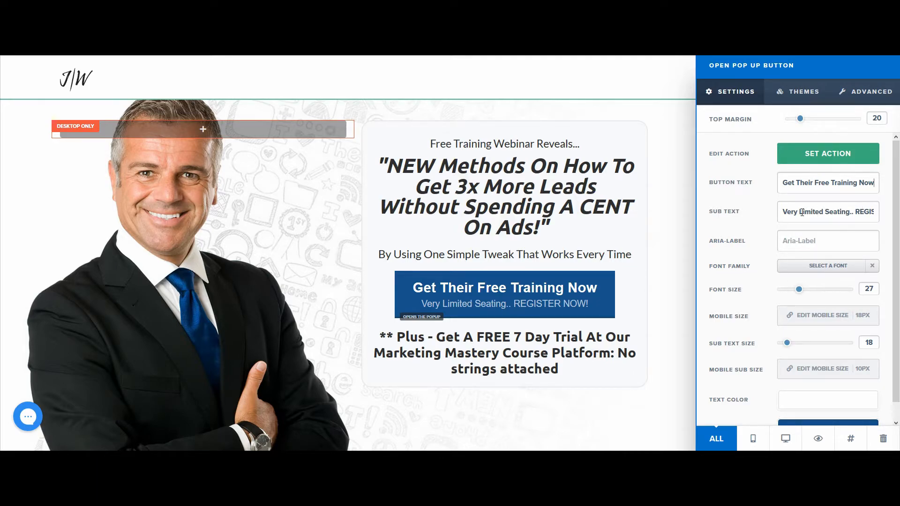
- Replace the pop-up button's sub text with "(Only 3 Seats Remain) Lock In Your Spot Now"
drag(780, 214, 899, 214)
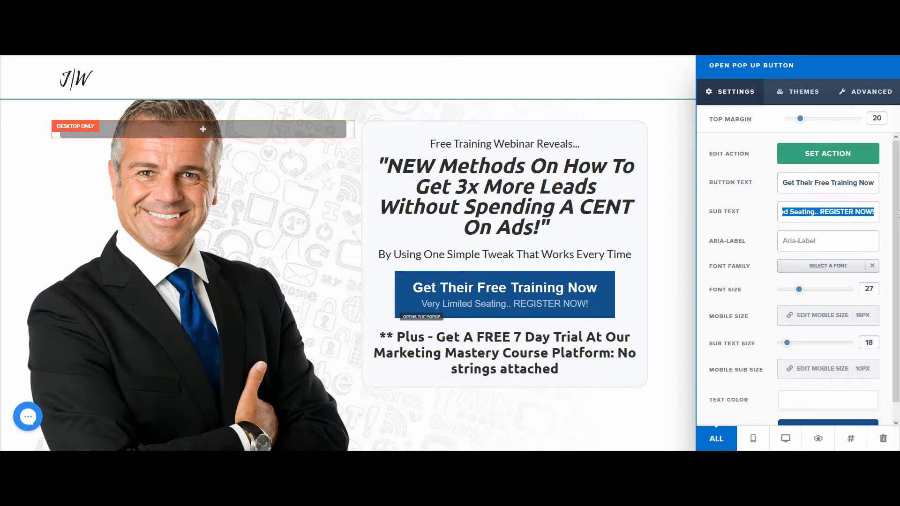
key(BackSpace)
text((Only 3)
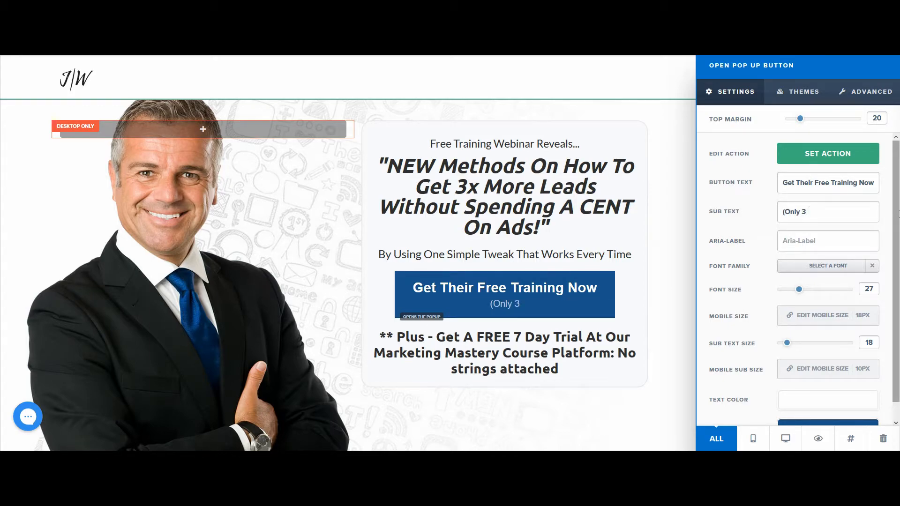
text( Seats Remain)
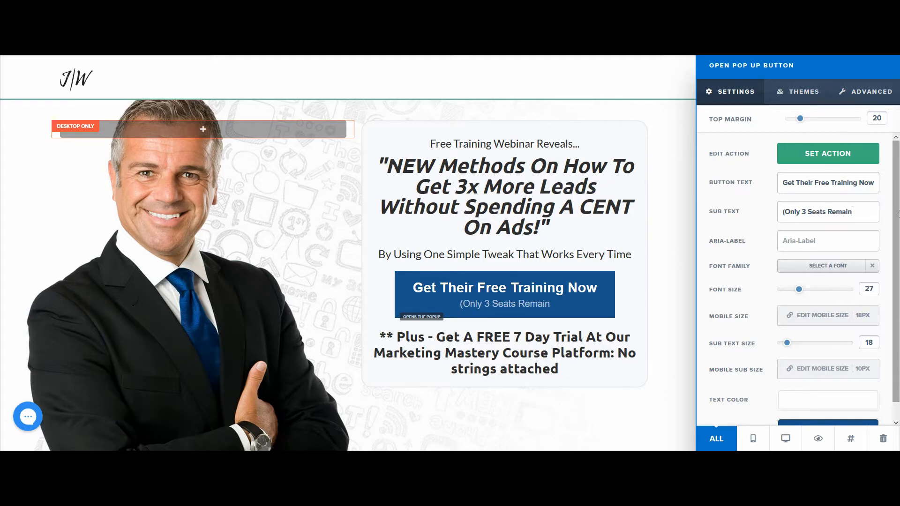
text(: Lock IN Y)
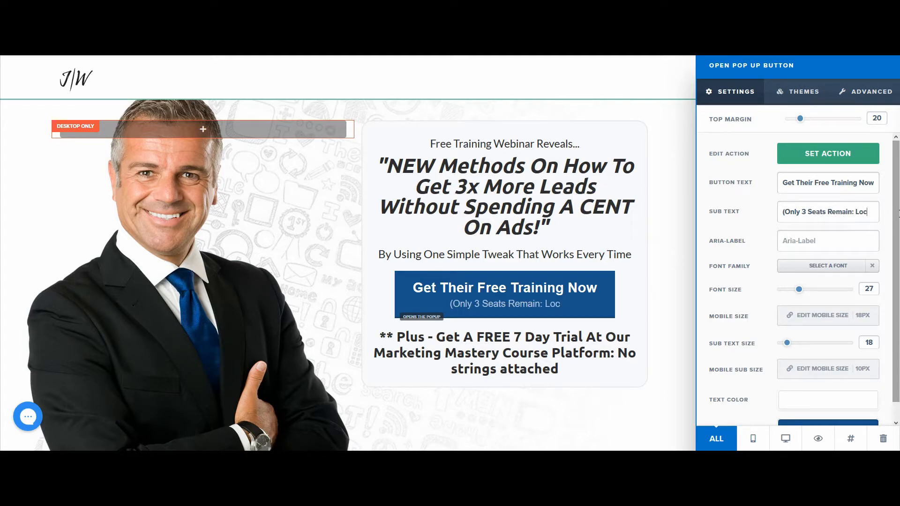
key(BackSpace)
key(BackSpace)
key(BackSpace)
text(n Your )
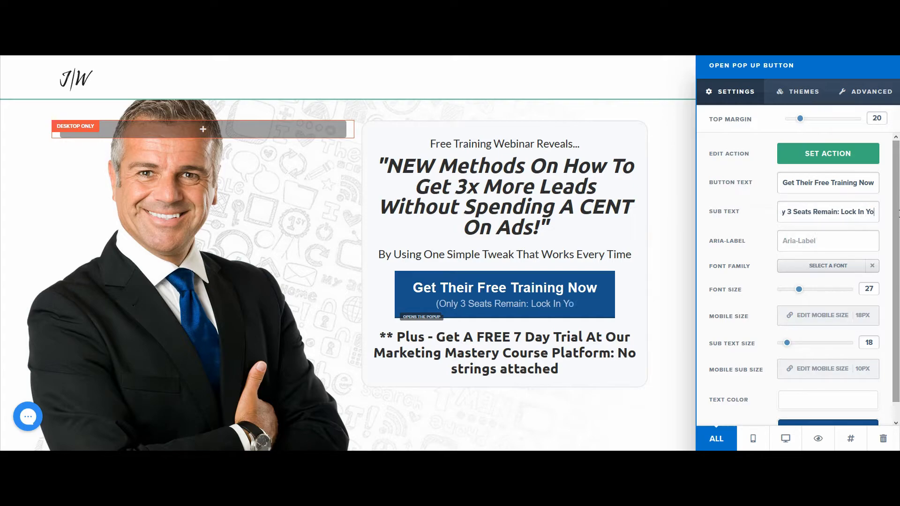
text(Spot Now)
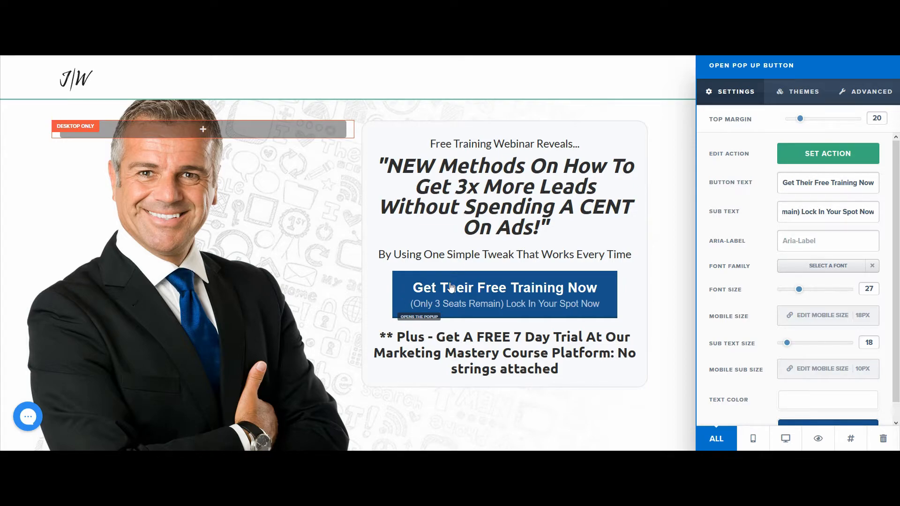
click(488, 247)
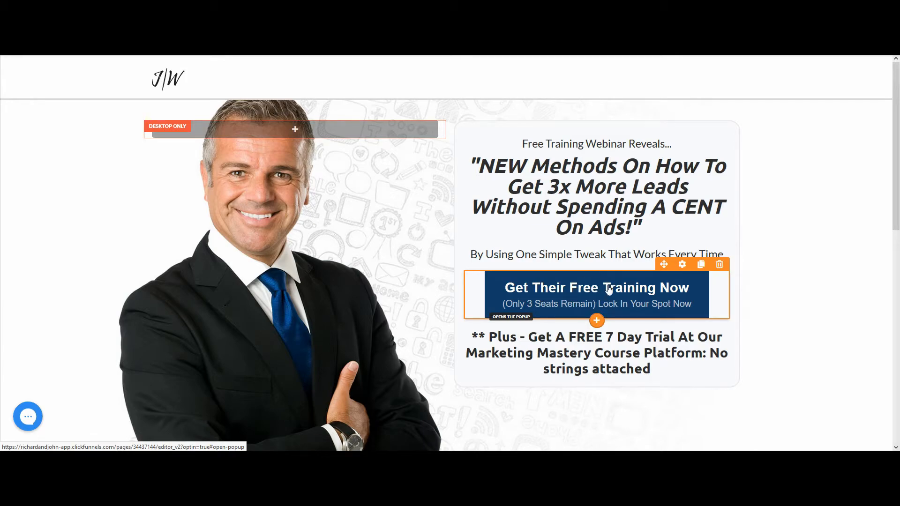
- Replace the placeholder name after "LIVE With" in the blue event banner with the host's name, and swap in the host's photo
scroll(610, 248, down, 1)
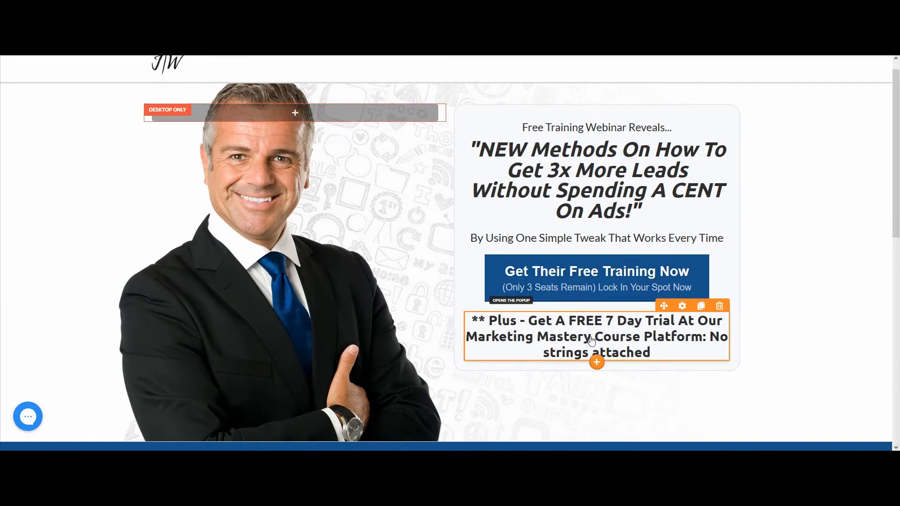
scroll(609, 248, down, 3)
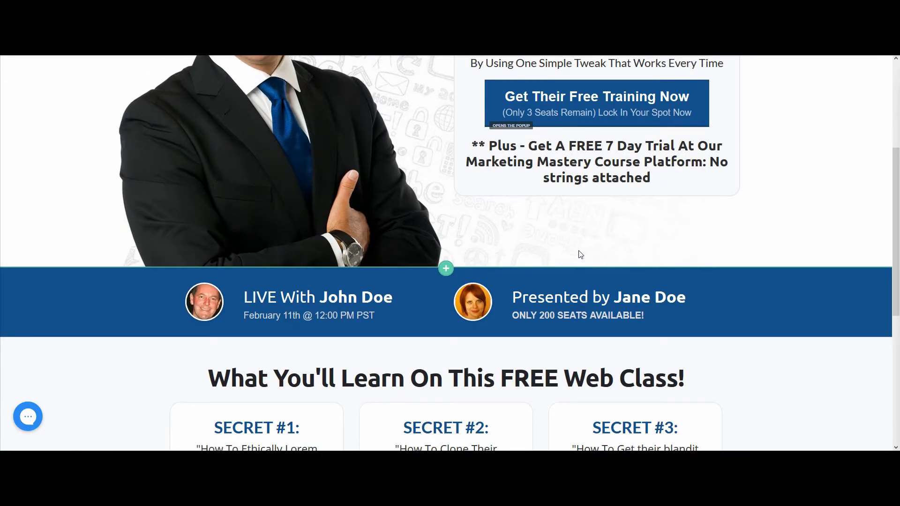
scroll(580, 255, down, 2)
click(336, 208)
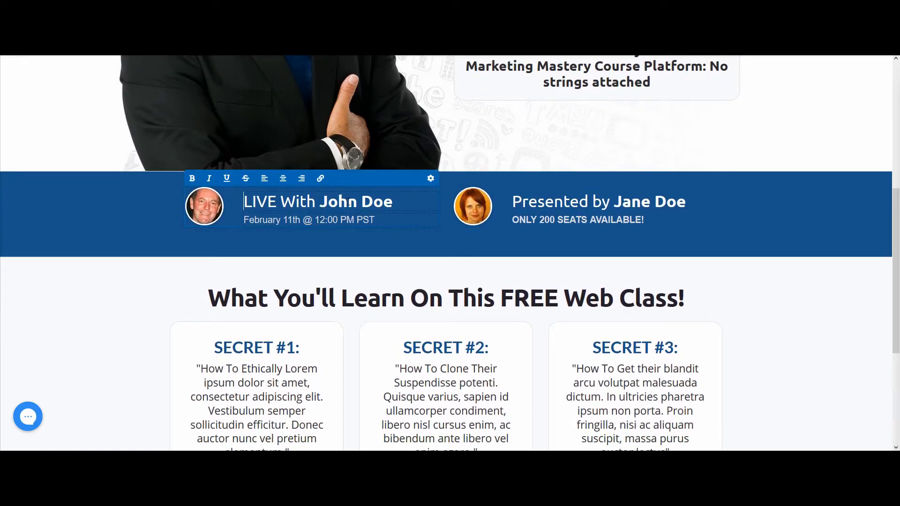
drag(345, 203, 421, 210)
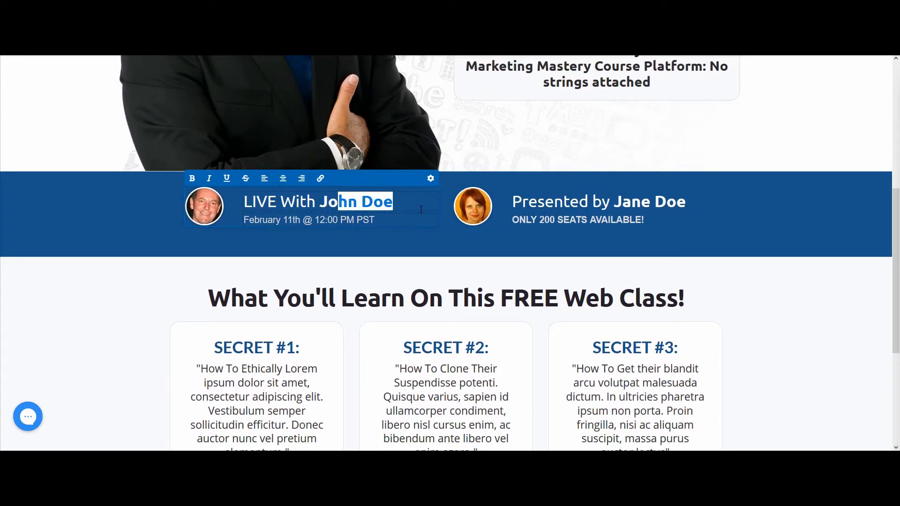
text(n Webe)
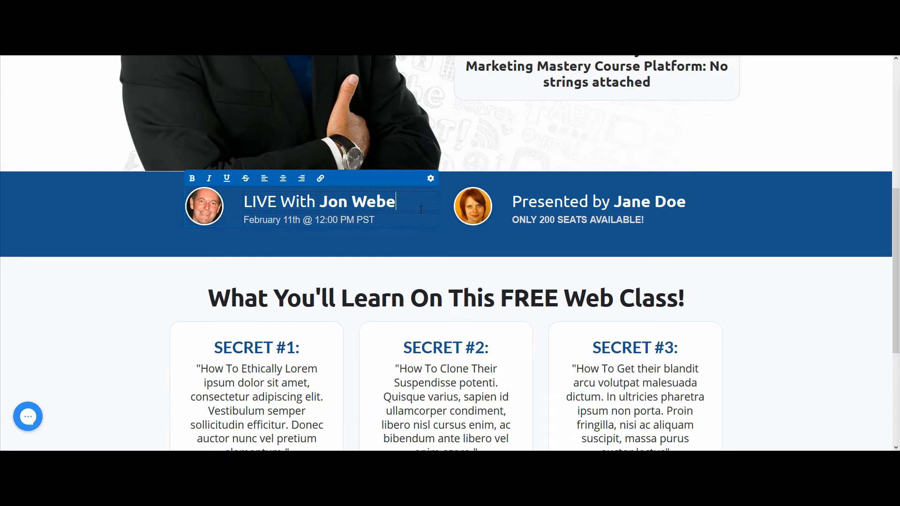
text(rg)
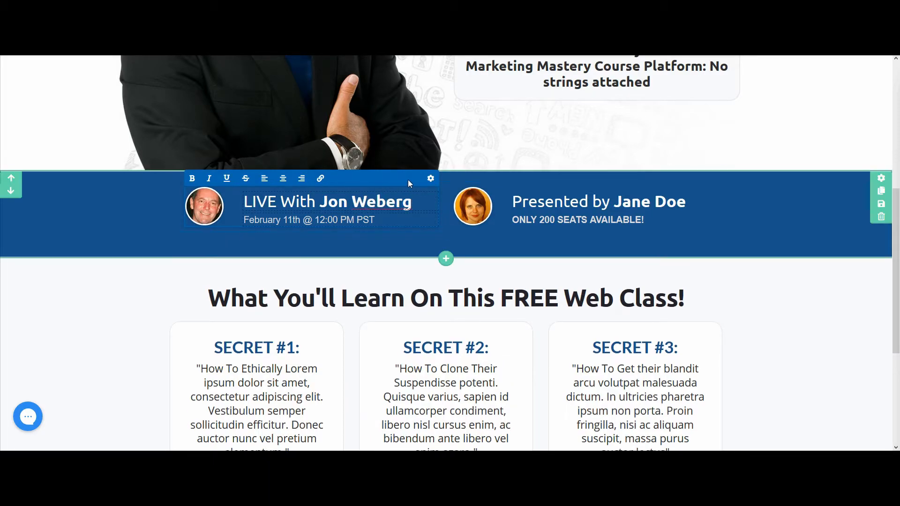
click(431, 178)
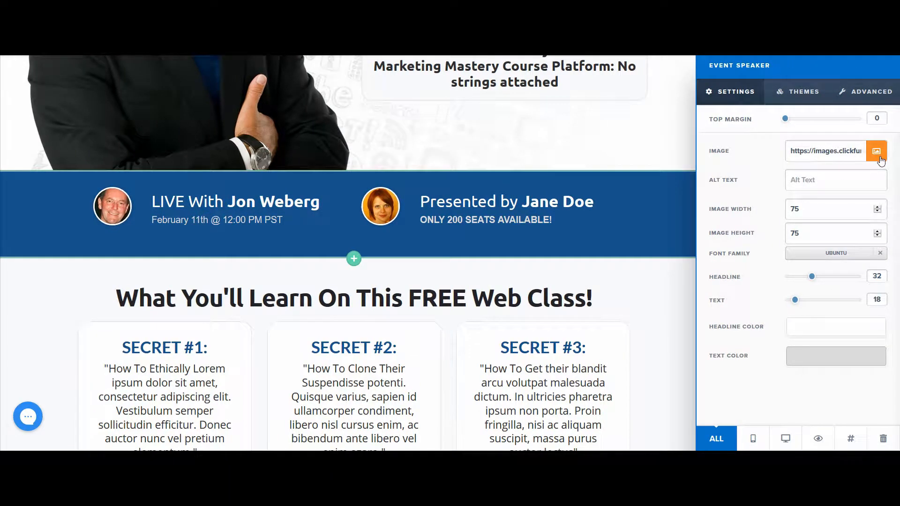
click(876, 149)
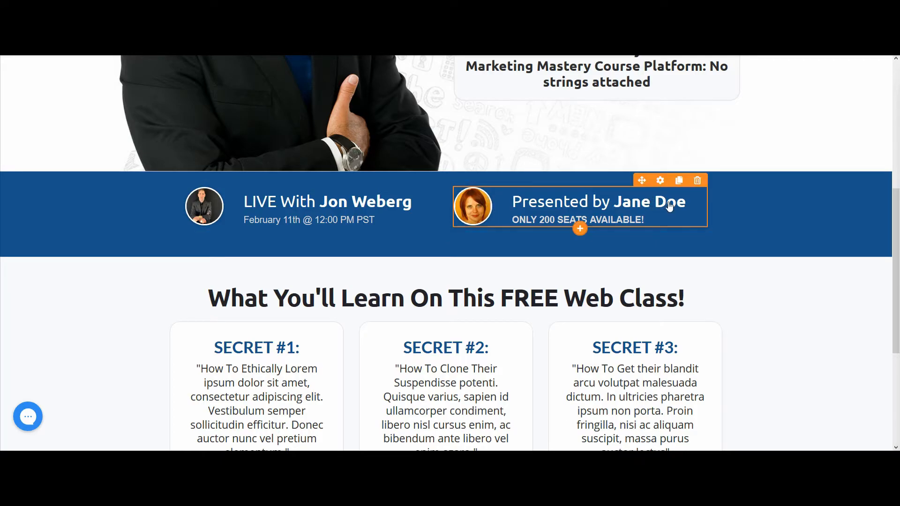
- Delete the "Presented by" speaker element from the blue banner and widen the column holding the "LIVE With" speaker
click(699, 183)
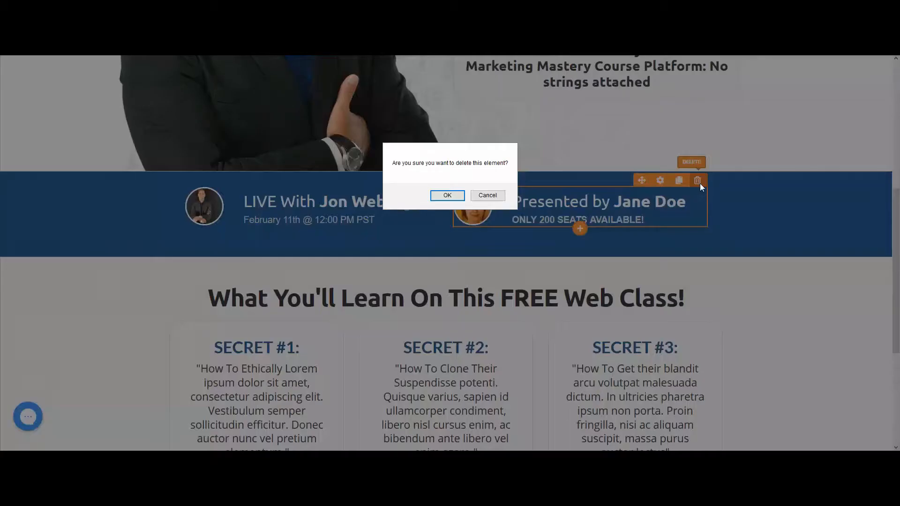
click(447, 195)
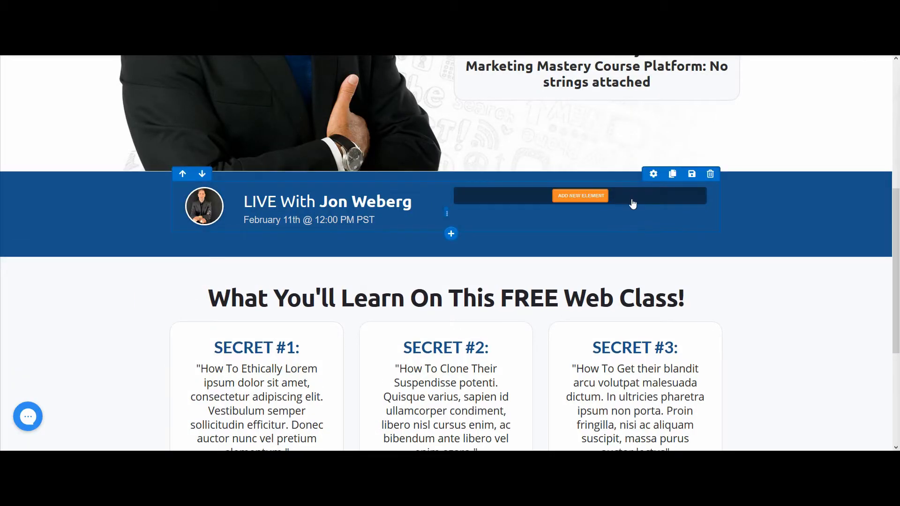
drag(446, 215, 532, 212)
- Change the heading above the three secrets to "What You'll Learn On This FREE Training"
scroll(398, 310, down, 3)
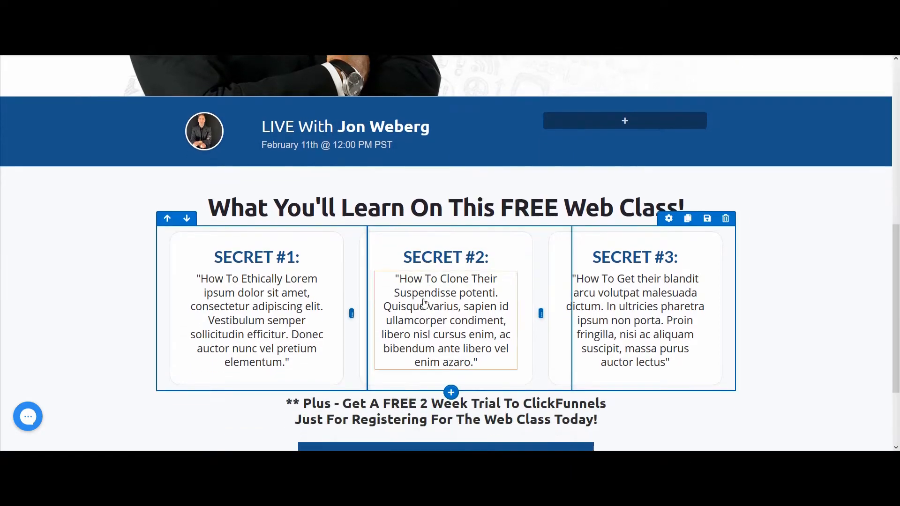
scroll(357, 202, up, 1)
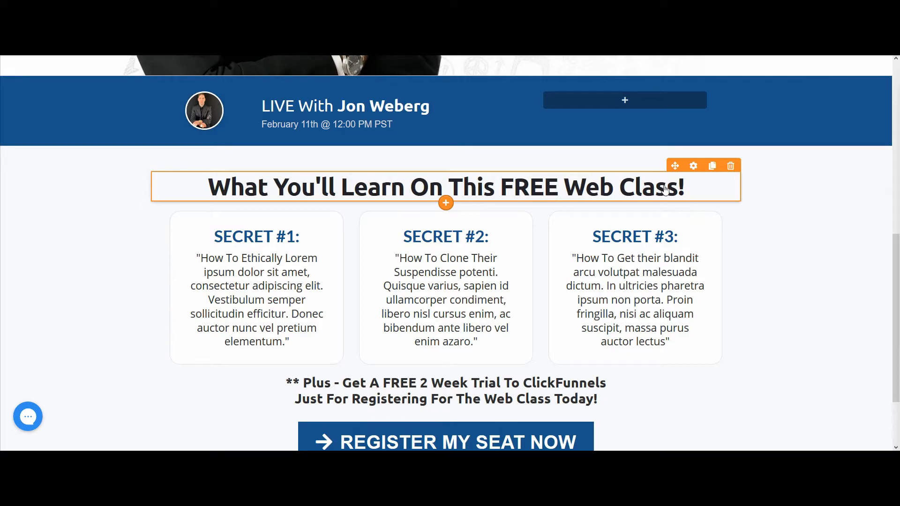
click(595, 191)
drag(563, 187, 731, 192)
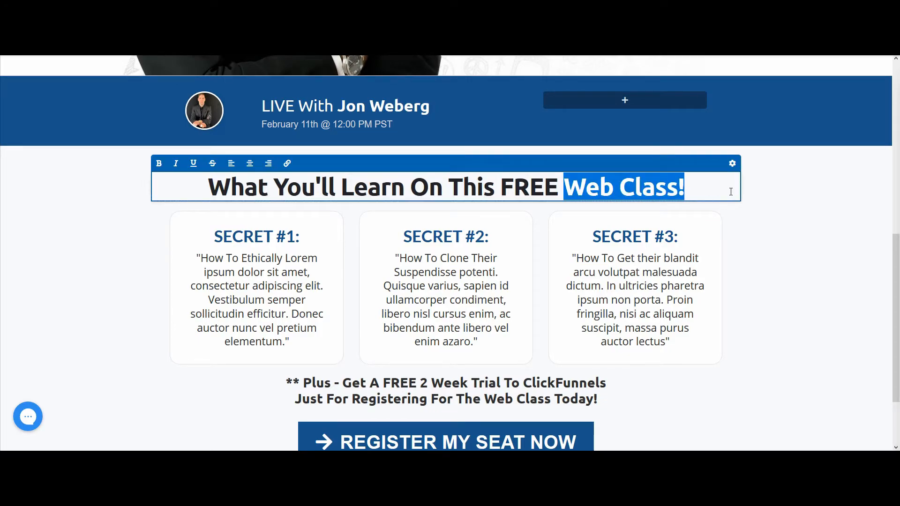
text(Training)
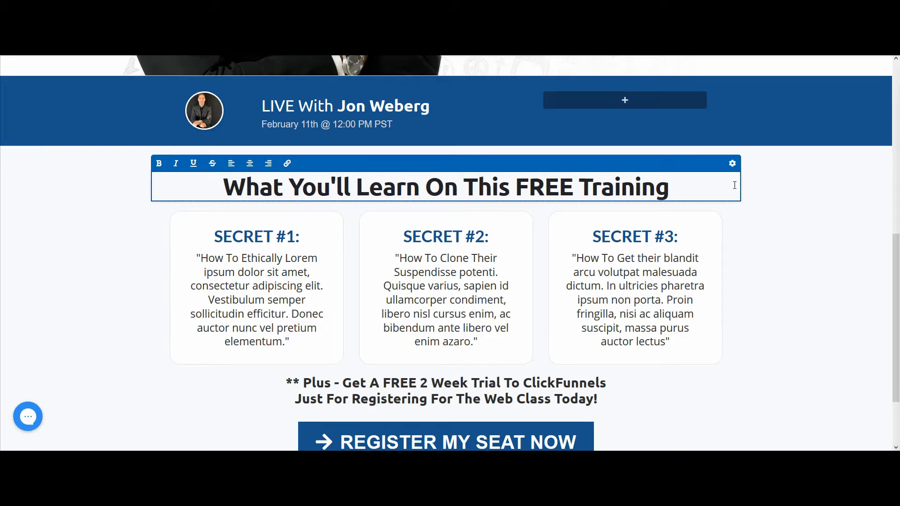
- Review the page's hero section, speaker banner and training section for wording and layout
scroll(735, 185, up, 8)
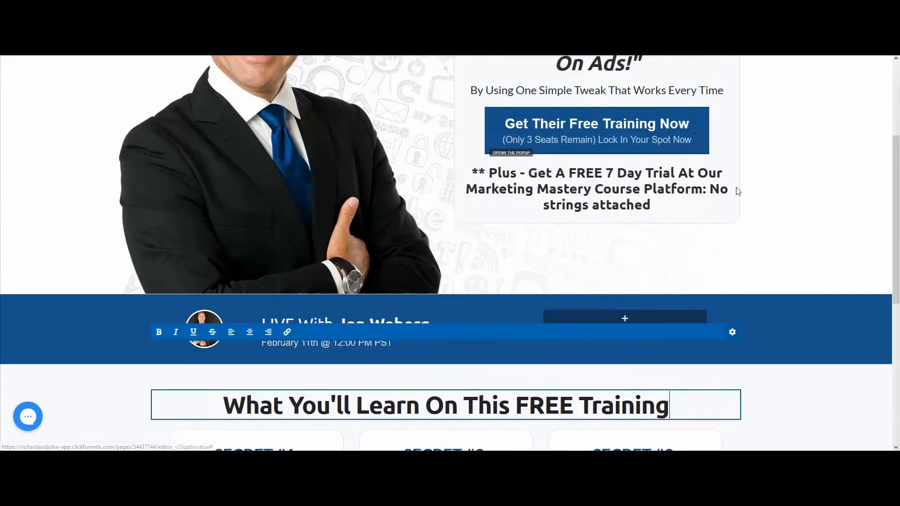
scroll(632, 188, down, 2)
scroll(602, 157, up, 2)
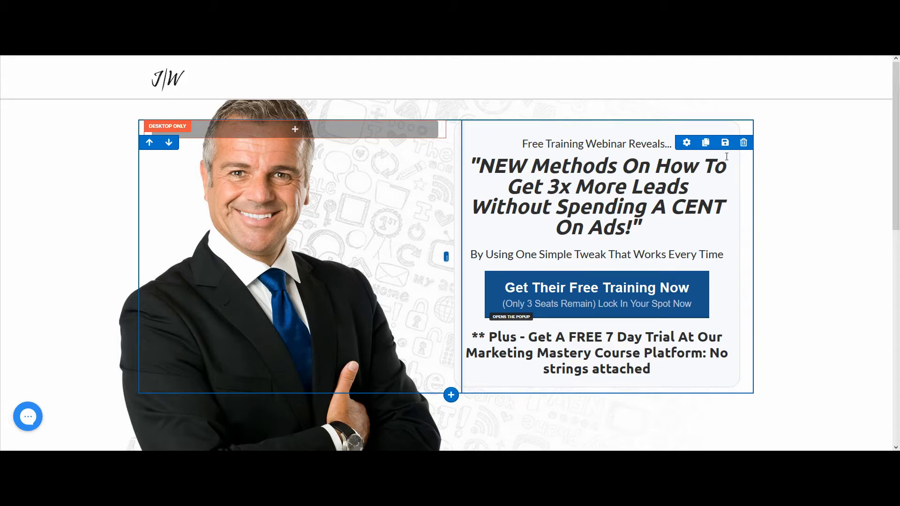
scroll(652, 257, down, 6)
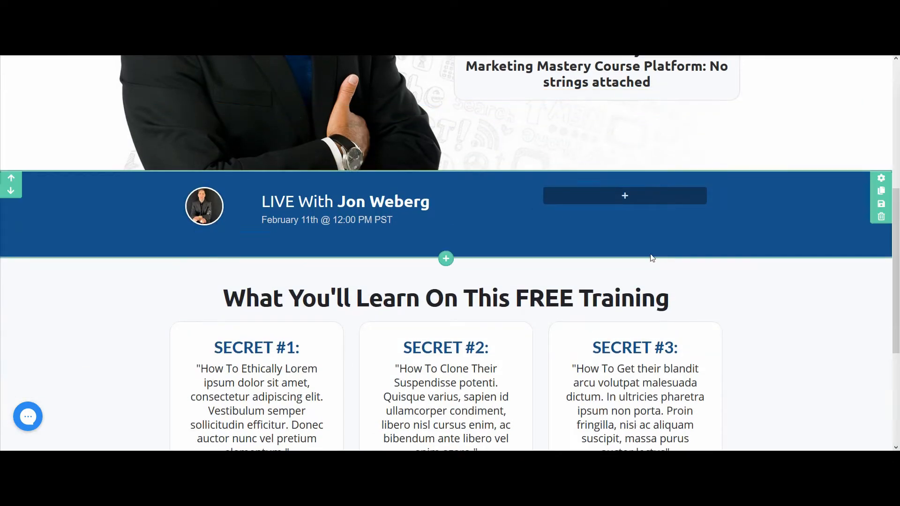
scroll(607, 277, up, 6)
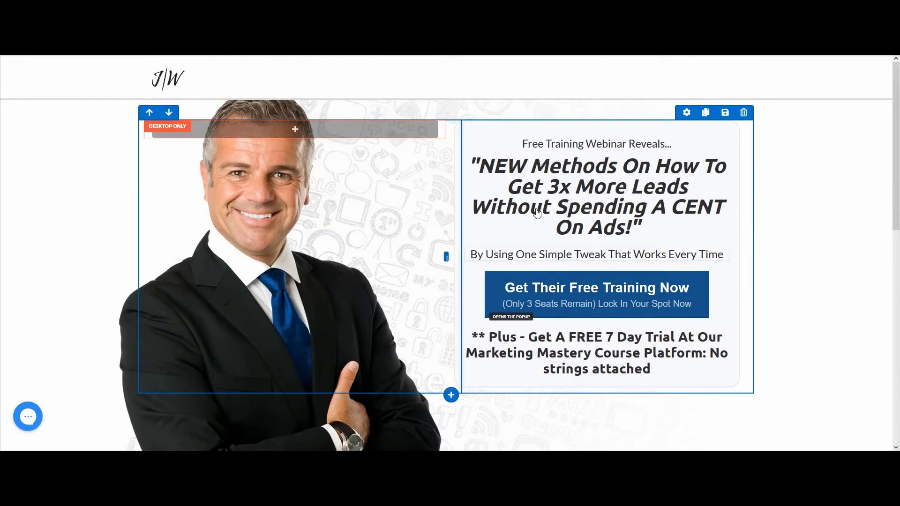
scroll(569, 199, down, 6)
scroll(639, 294, up, 4)
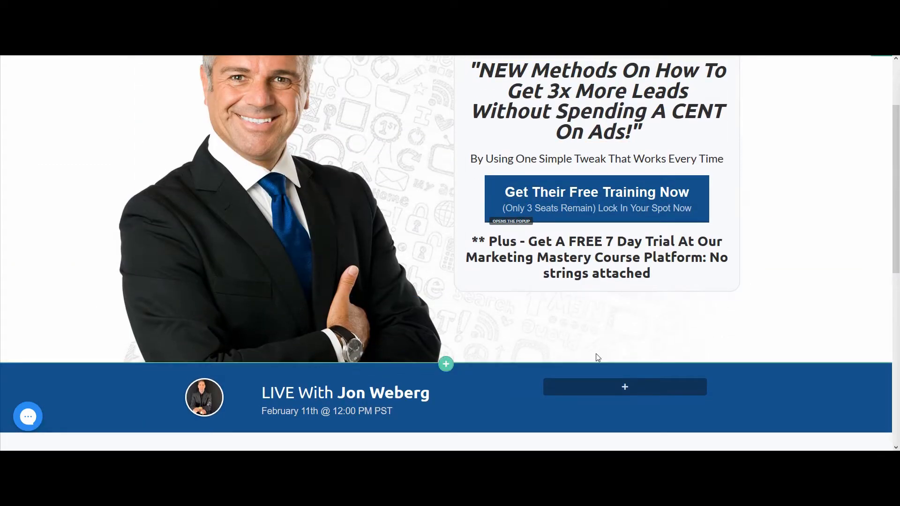
scroll(643, 283, up, 1)
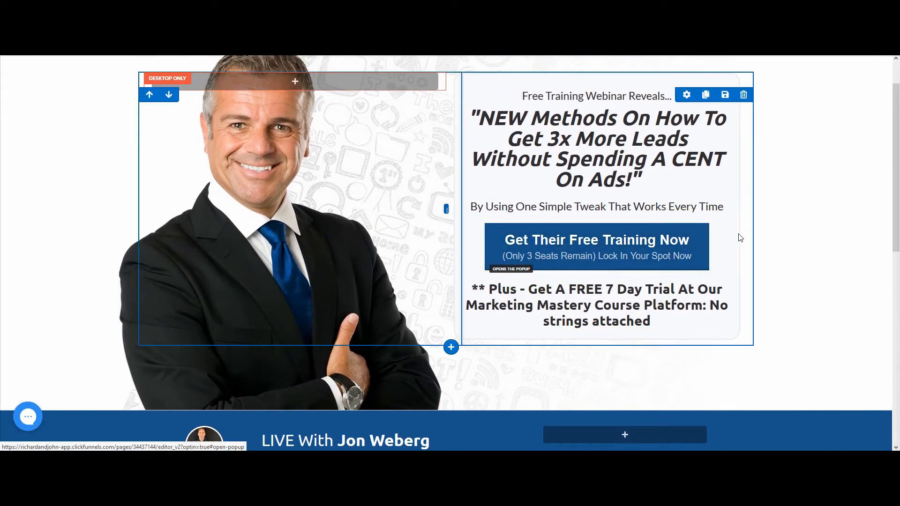
scroll(767, 238, up, 1)
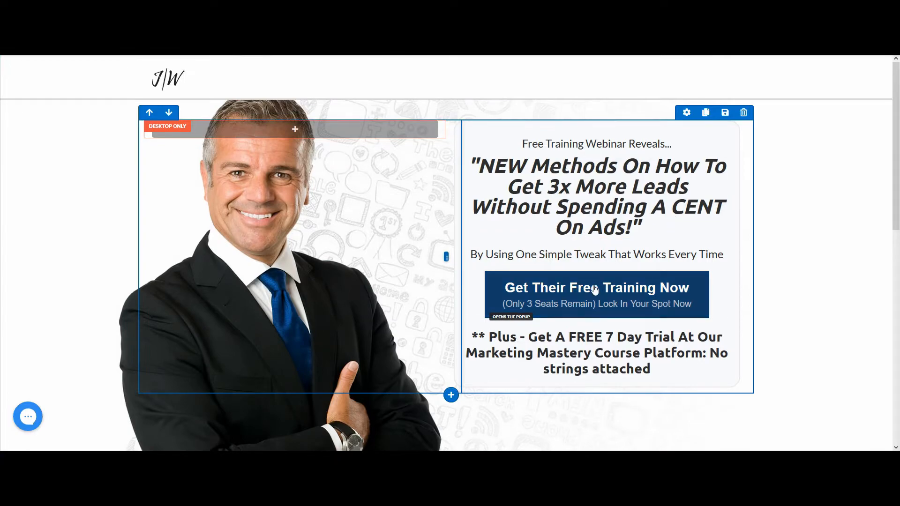
- Change the pop-up button's main text to "Get Your Free Training Now"
click(565, 297)
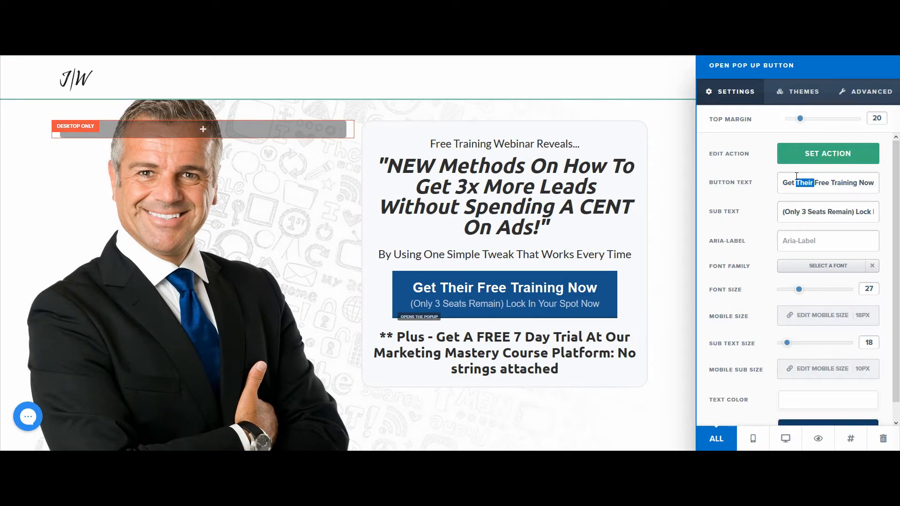
text(Your)
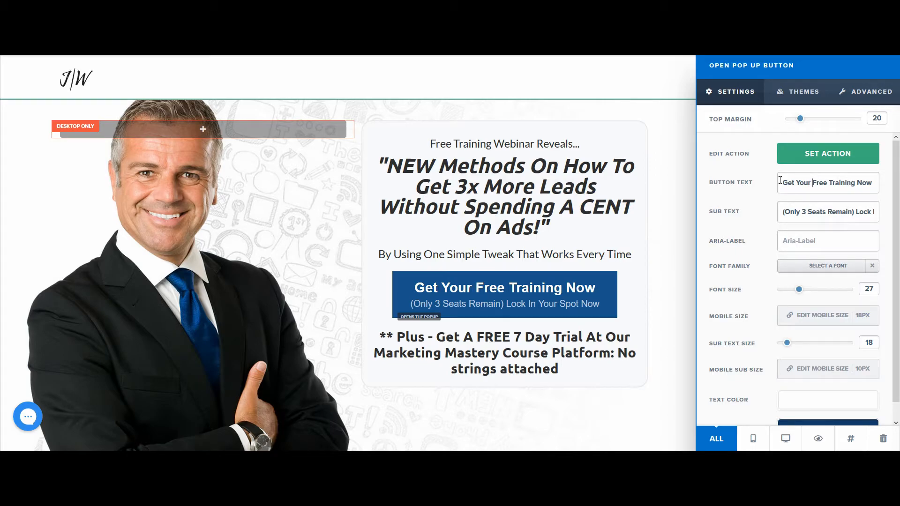
click(499, 291)
- Set the background colour of the "Get Your Free Training Now" pop-up button to purple #510ba3
scroll(499, 292, down, 7)
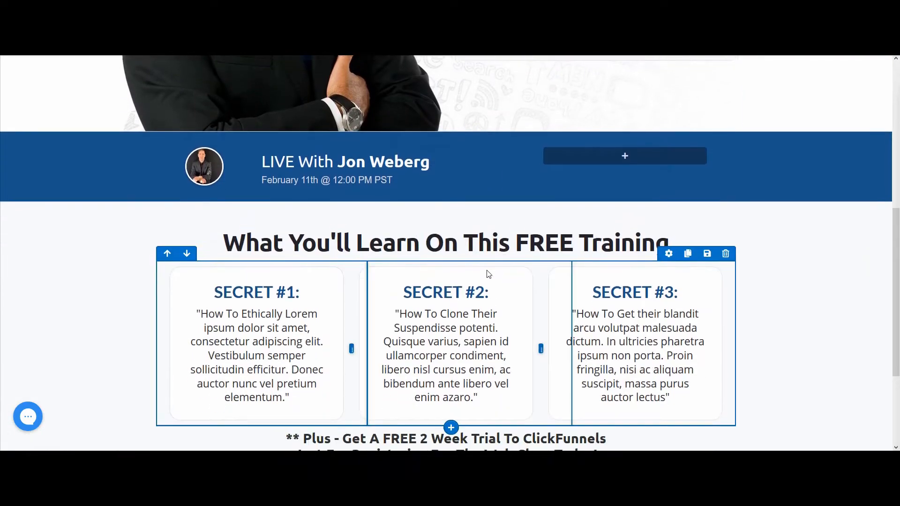
scroll(457, 259, up, 2)
scroll(828, 346, up, 6)
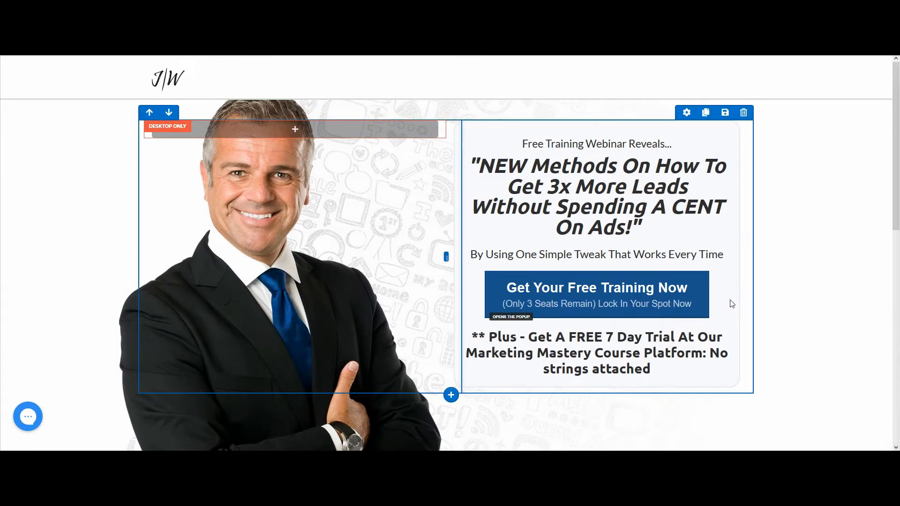
click(698, 273)
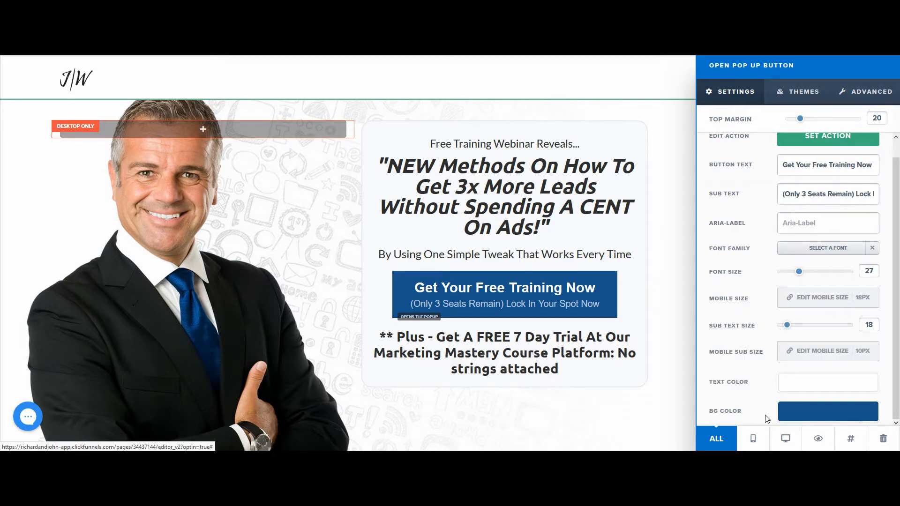
click(795, 418)
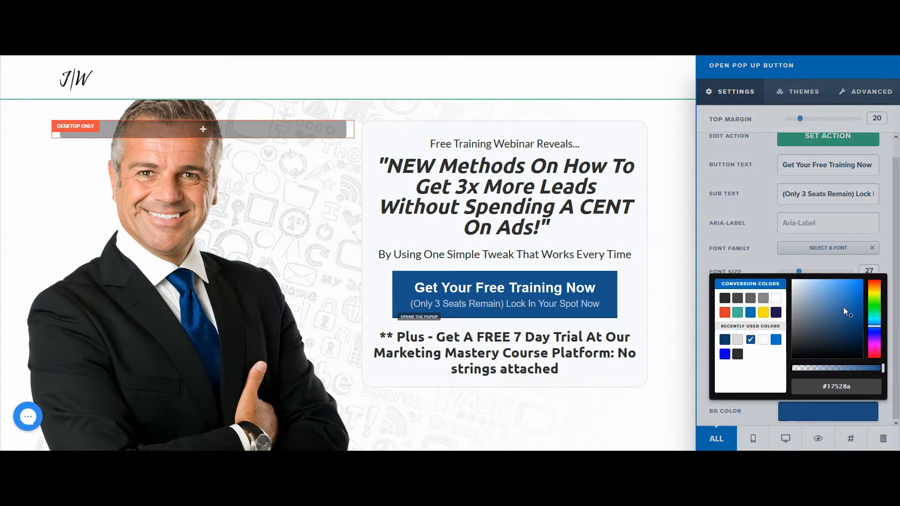
drag(874, 326, 878, 341)
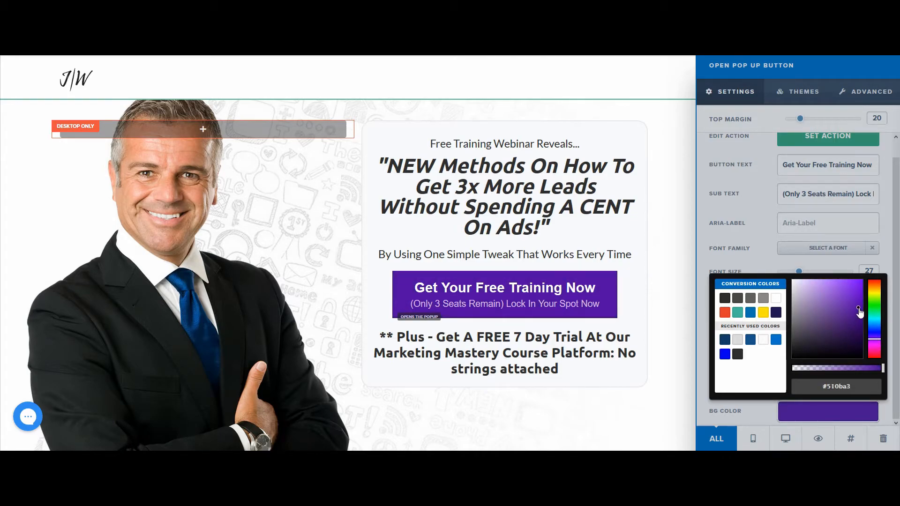
click(500, 338)
- Review the purple hero button against the speaker banner, the three secrets and the registration button at the page's end
scroll(469, 329, down, 8)
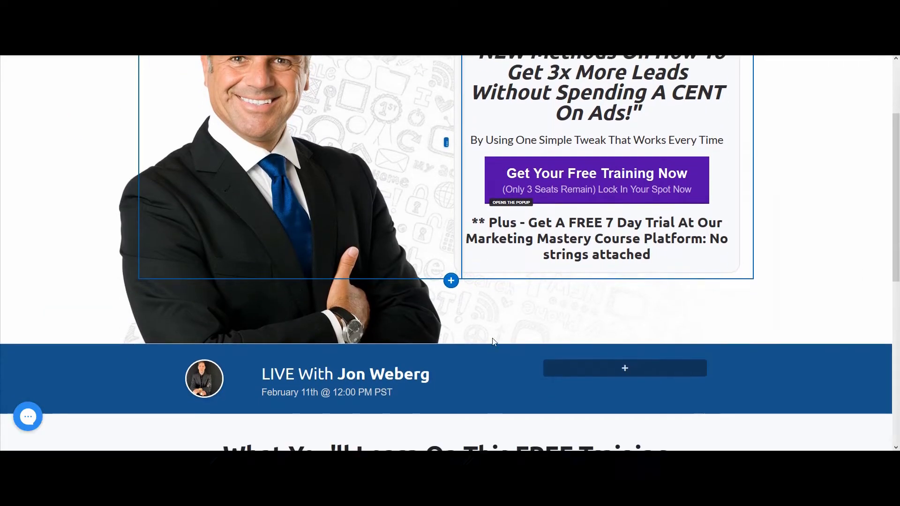
scroll(510, 255, up, 6)
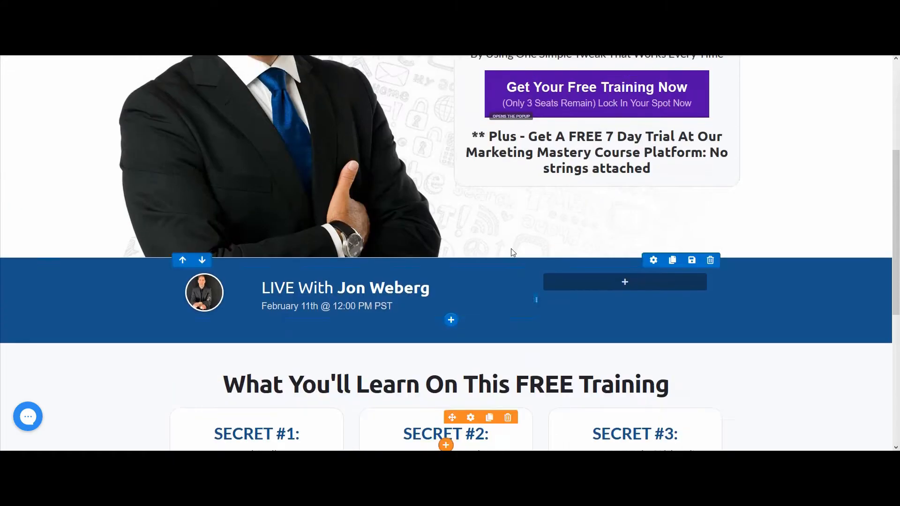
scroll(447, 290, down, 1)
scroll(446, 289, down, 4)
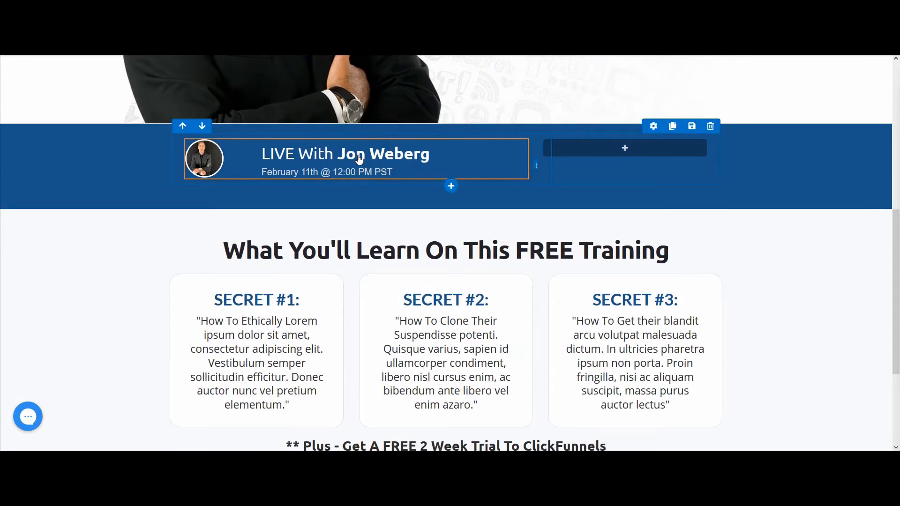
scroll(445, 223, down, 2)
scroll(444, 223, down, 1)
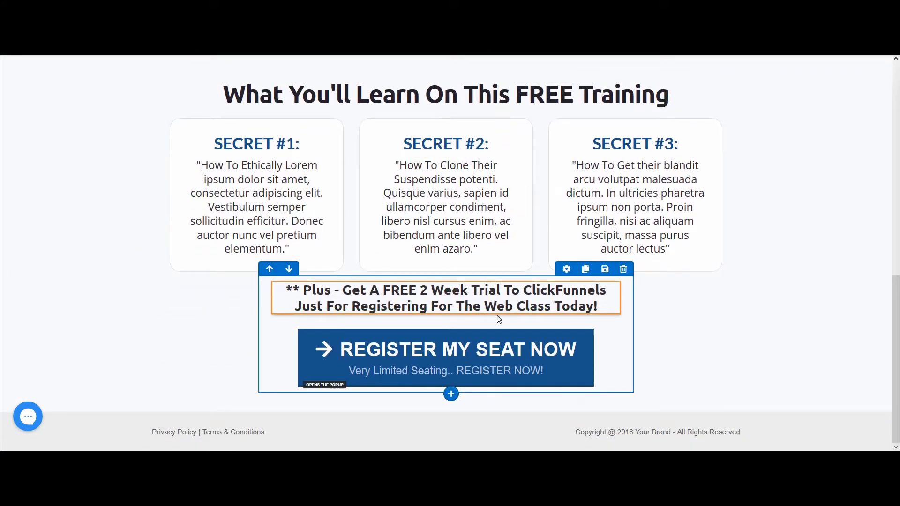
scroll(528, 346, up, 4)
scroll(549, 326, up, 4)
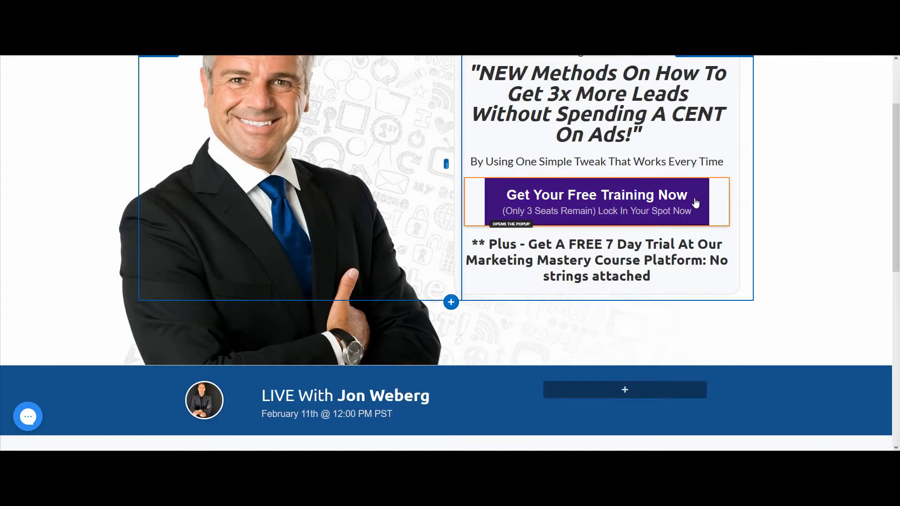
- Replace the blue "REGISTER MY SEAT NOW" button below the secrets with a duplicate of the purple hero button
click(700, 173)
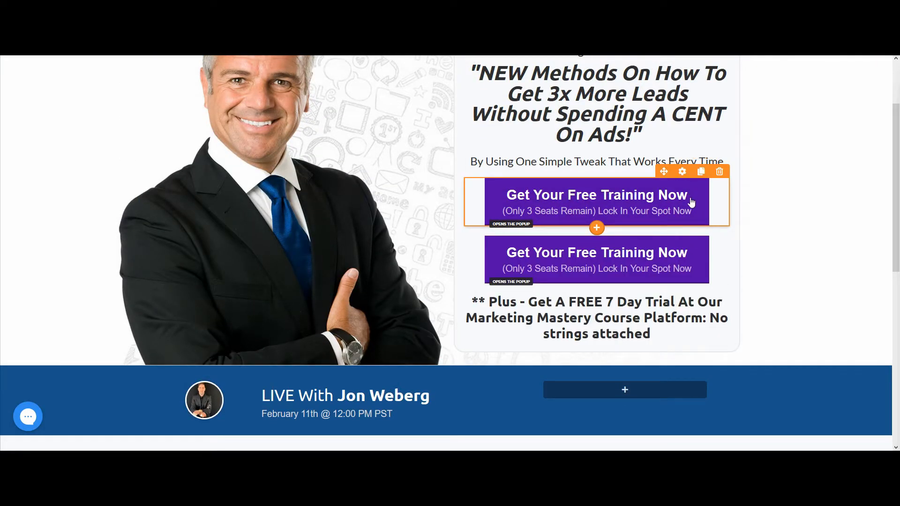
scroll(559, 345, down, 6)
mouse_move(559, 344)
mouse_down()
mouse_move(480, 324)
mouse_move(440, 342)
mouse_move(420, 372)
mouse_move(416, 355)
mouse_up()
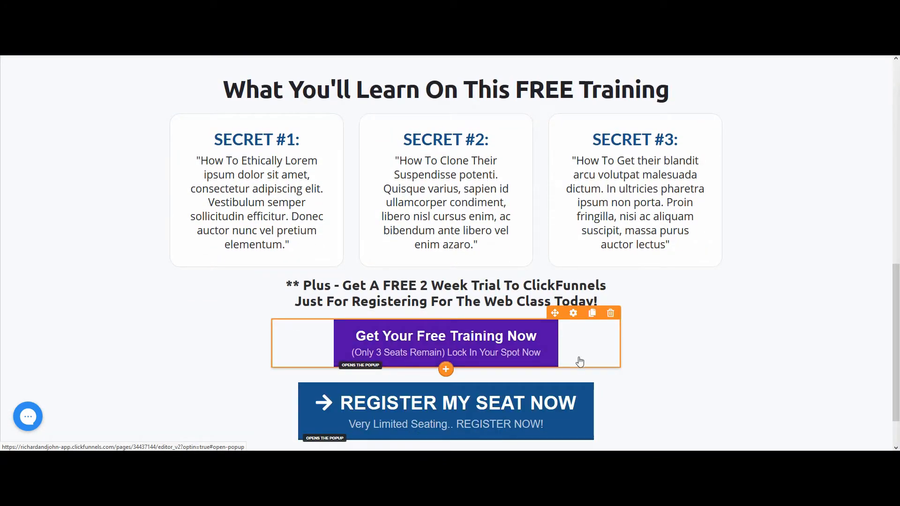
click(610, 376)
click(446, 195)
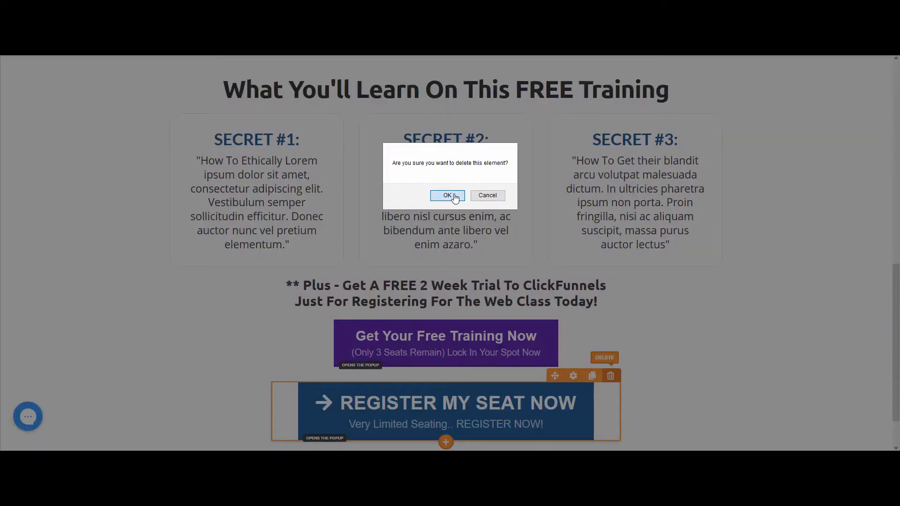
- Change the heading above the three secrets to "How Your Business Will Grow After This FREE Training"
scroll(418, 273, up, 3)
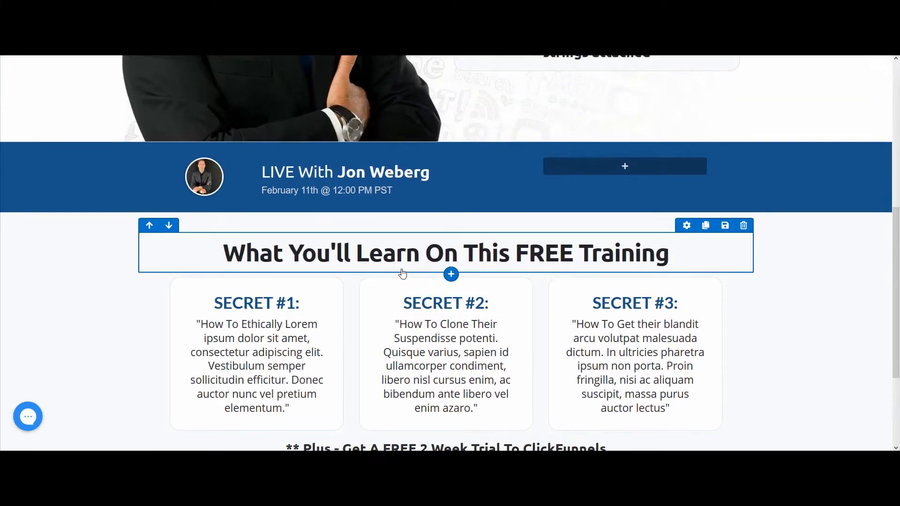
scroll(375, 276, down, 2)
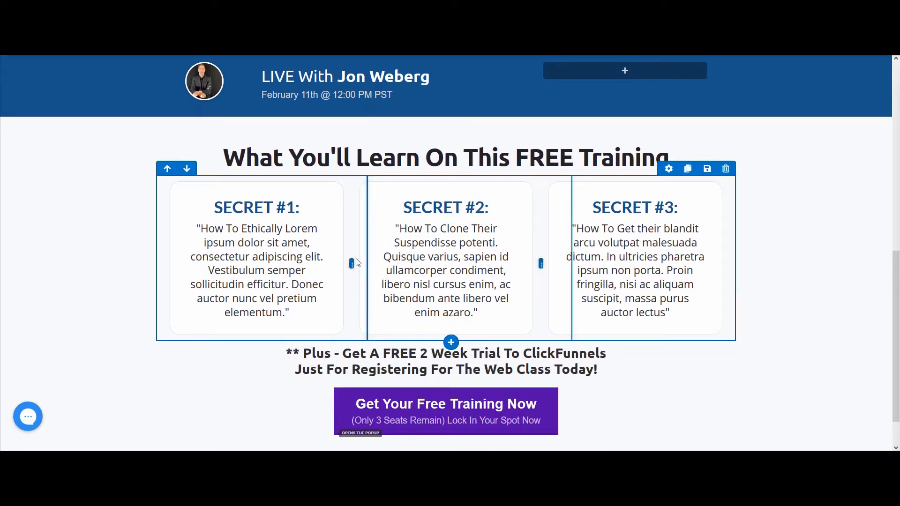
scroll(345, 269, up, 2)
drag(510, 255, 230, 255)
click(139, 324)
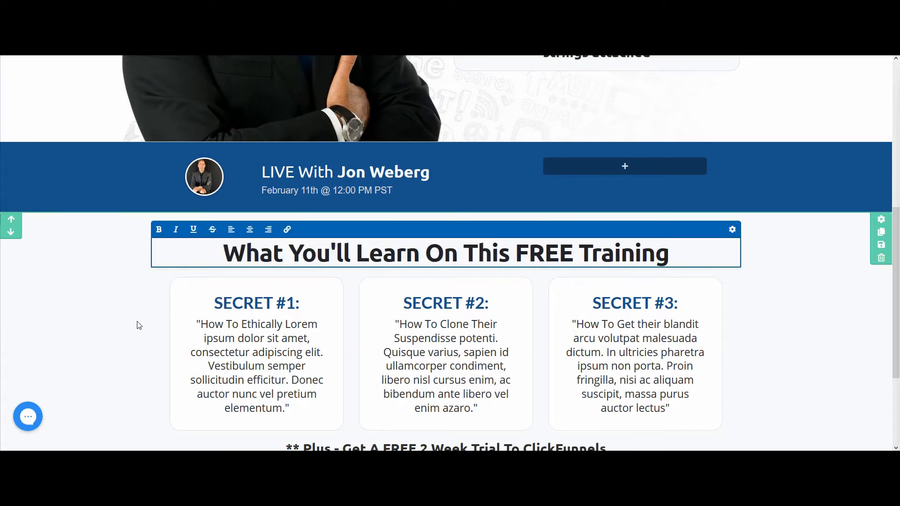
click(510, 253)
drag(510, 253, 211, 255)
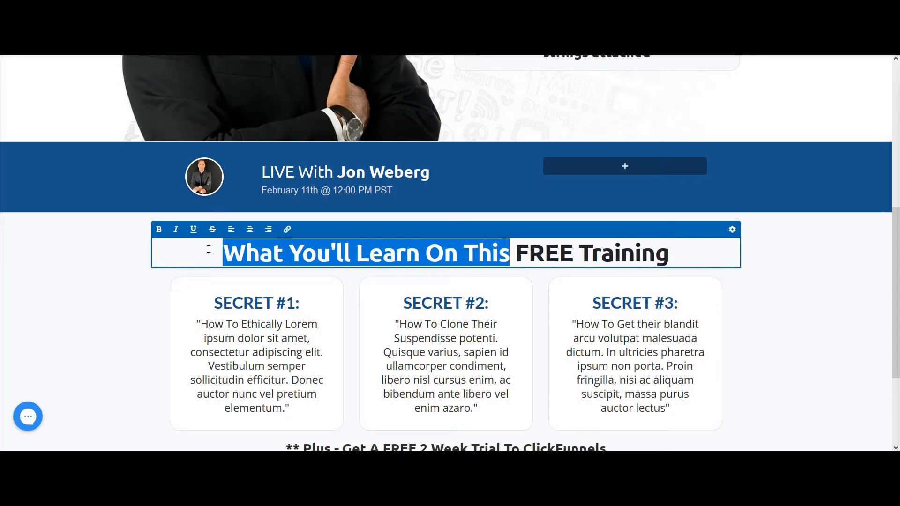
text(How Your )
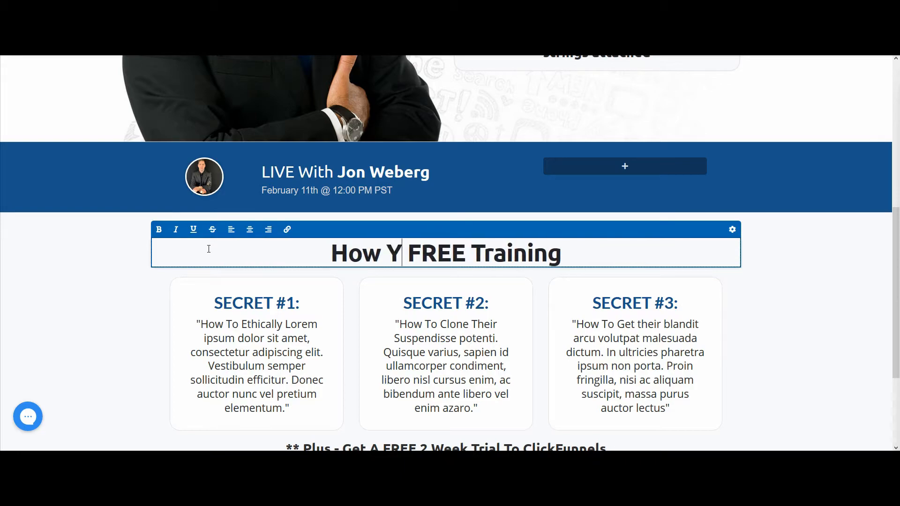
text(BUsines)
key(BackSpace)
key(BackSpace)
key(BackSpace)
key(BackSpace)
key(BackSpace)
key(BackSpace)
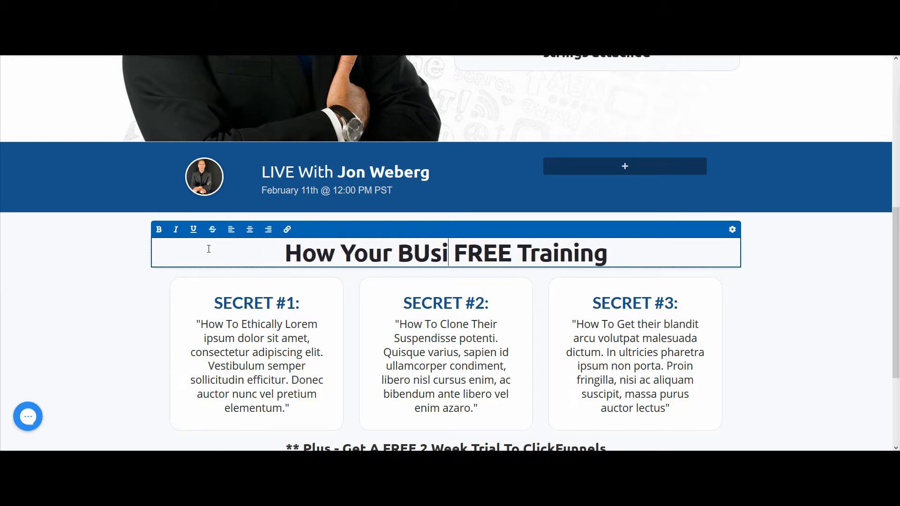
text(usiness Will Gr)
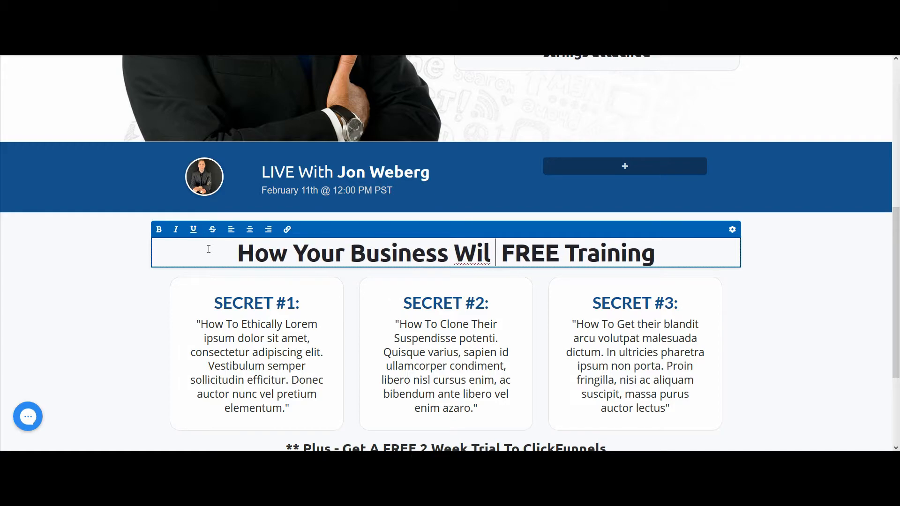
text(ow After T)
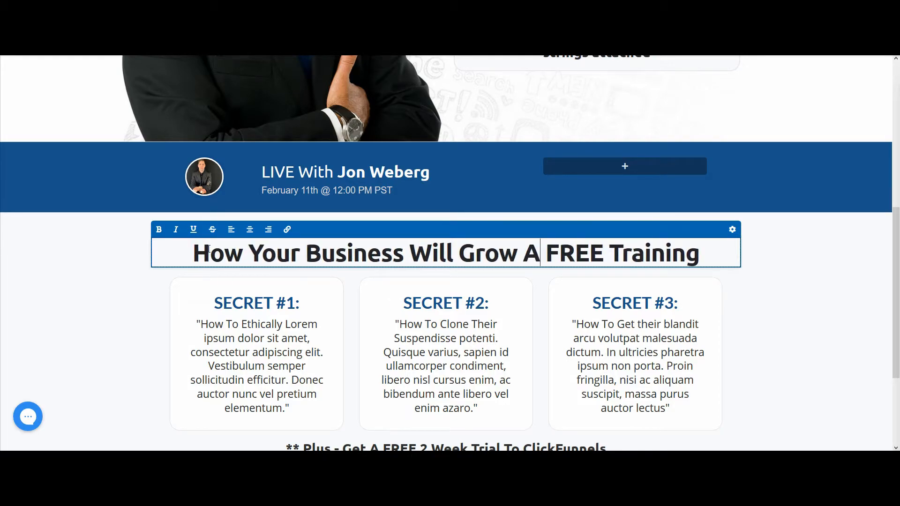
text(his)
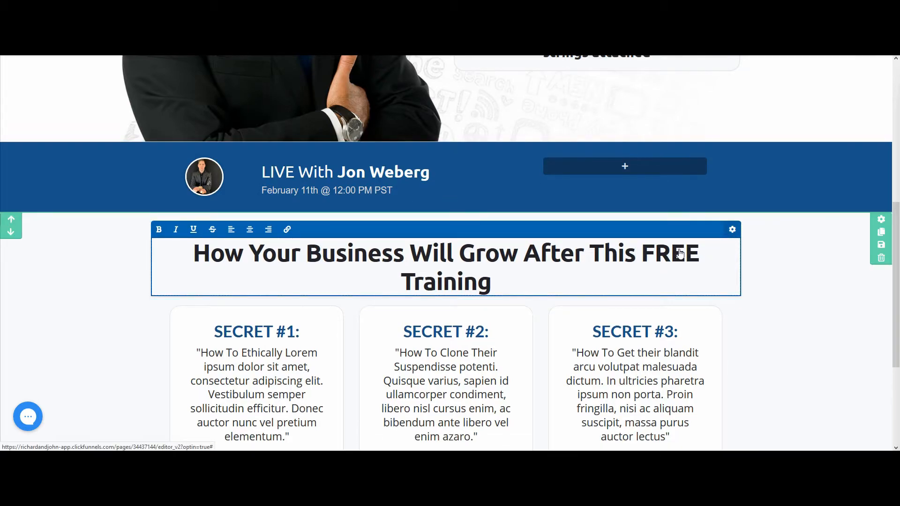
- Set the font size of the heading above the three secrets to 44
click(732, 229)
drag(832, 172, 829, 168)
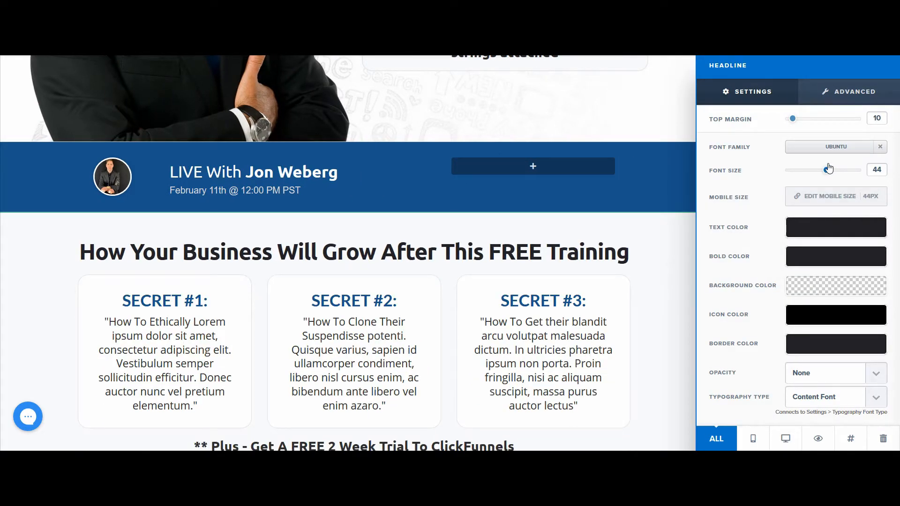
click(527, 310)
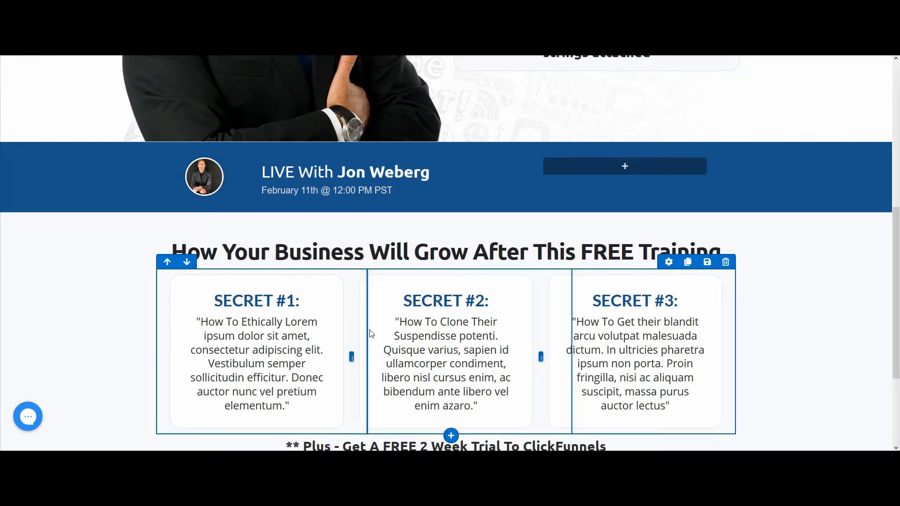
- Replace the Secret #1 description with "How To Ethically Steal All Of The Leads In Your Competitors Market & Convert Them Into Life Long Customers & Dollars!"
scroll(328, 321, down, 1)
click(260, 308)
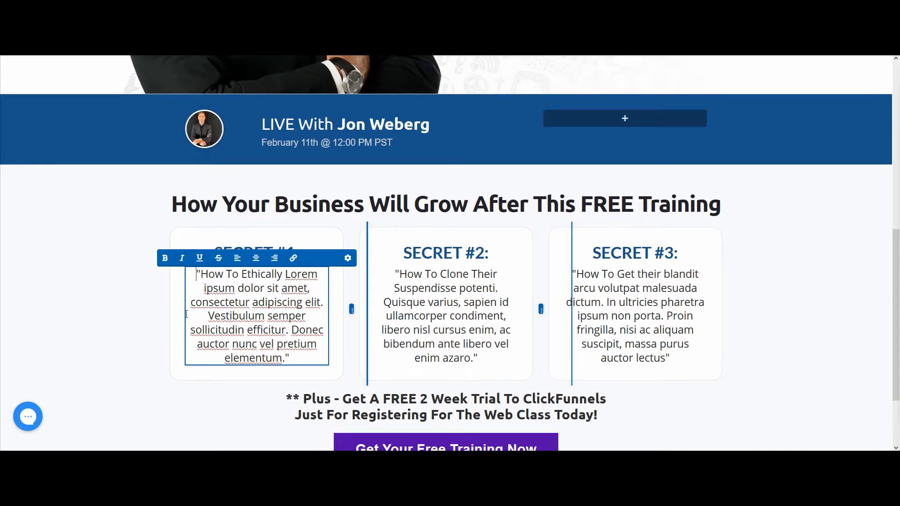
click(140, 313)
scroll(141, 314, down, 2)
click(271, 228)
drag(299, 266, 240, 183)
text(Ethically)
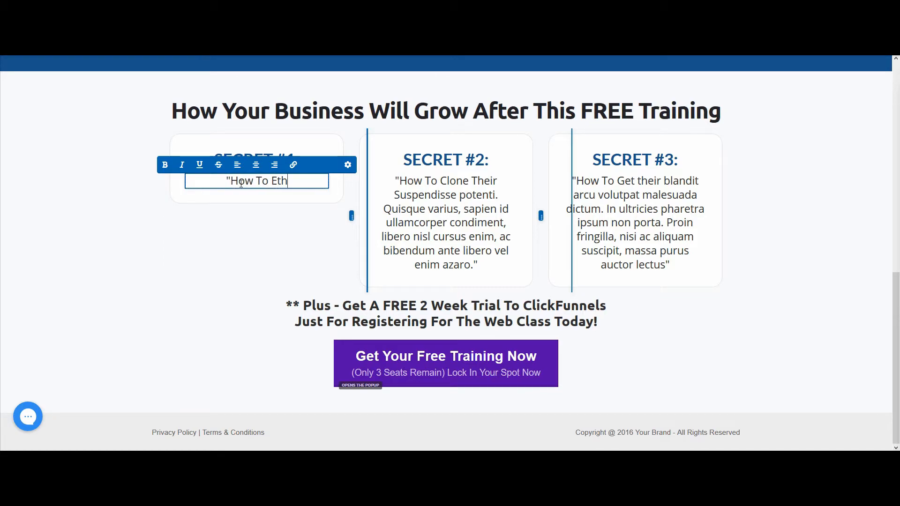
key(BackSpace)
key(BackSpace)
key(BackSpace)
key(BackSpace)
text(l)
key(BackSpace)
text(a)
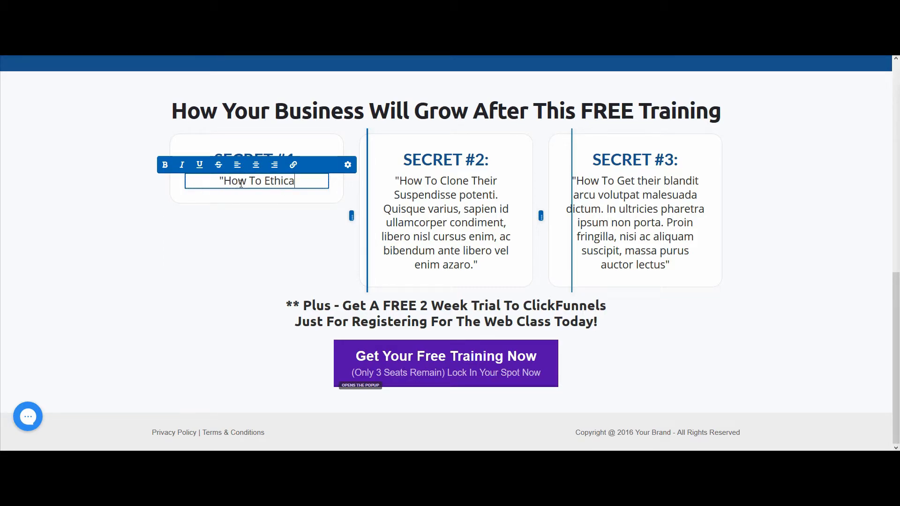
text(lly Steal All Of T)
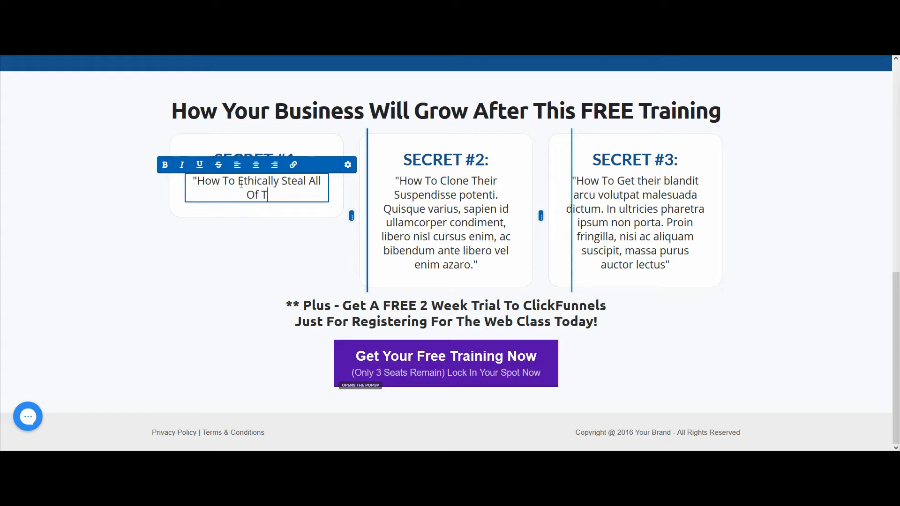
text(He Leads In yo)
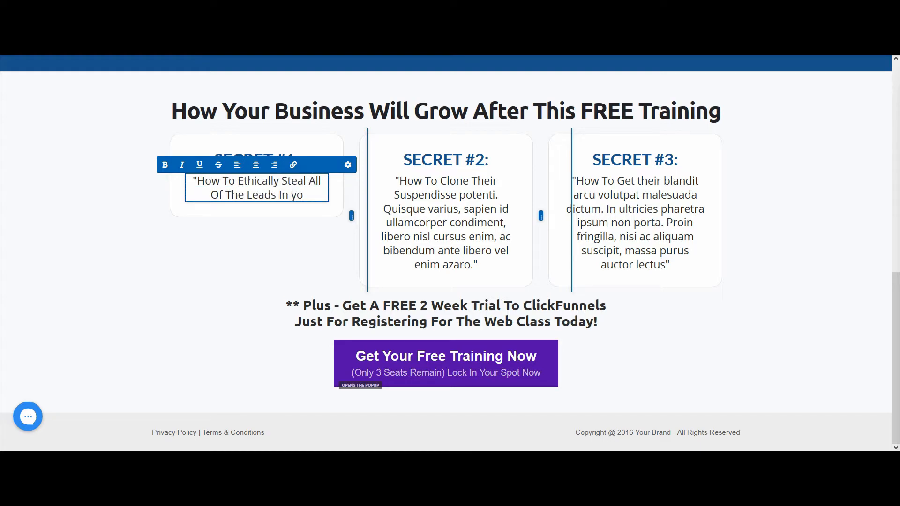
key(BackSpace)
key(BackSpace)
text(Your Comp)
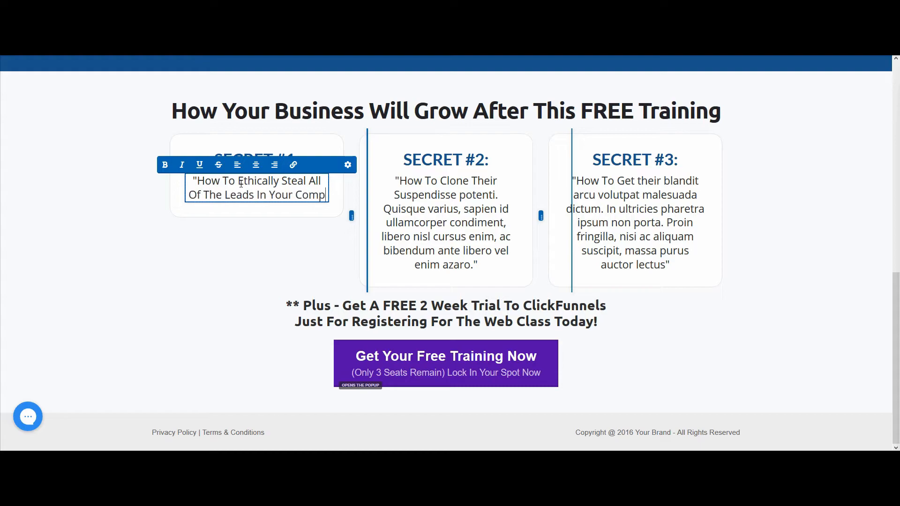
text(etiror)
key(BackSpace)
key(BackSpace)
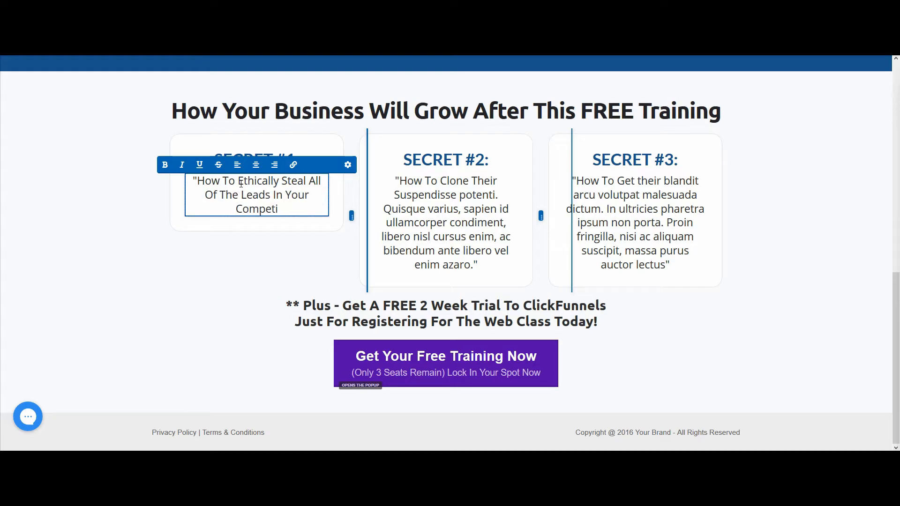
text(tors Market )
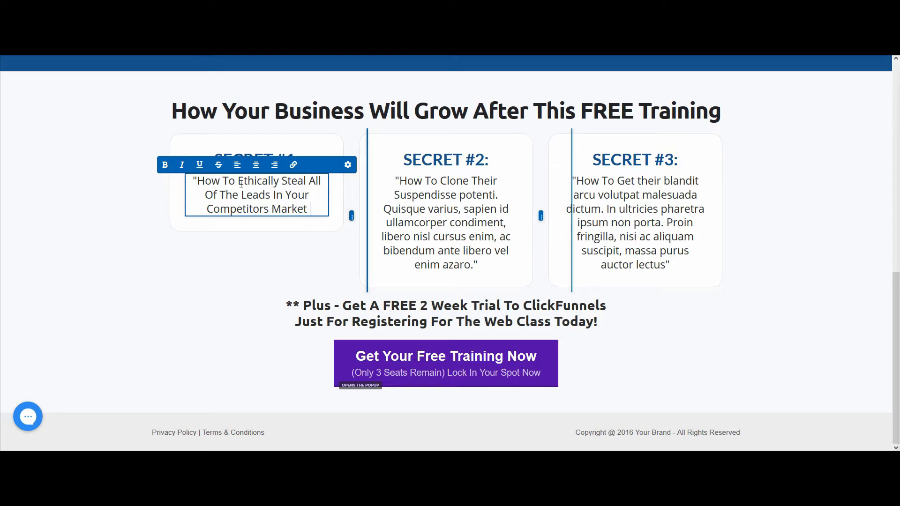
text(& )
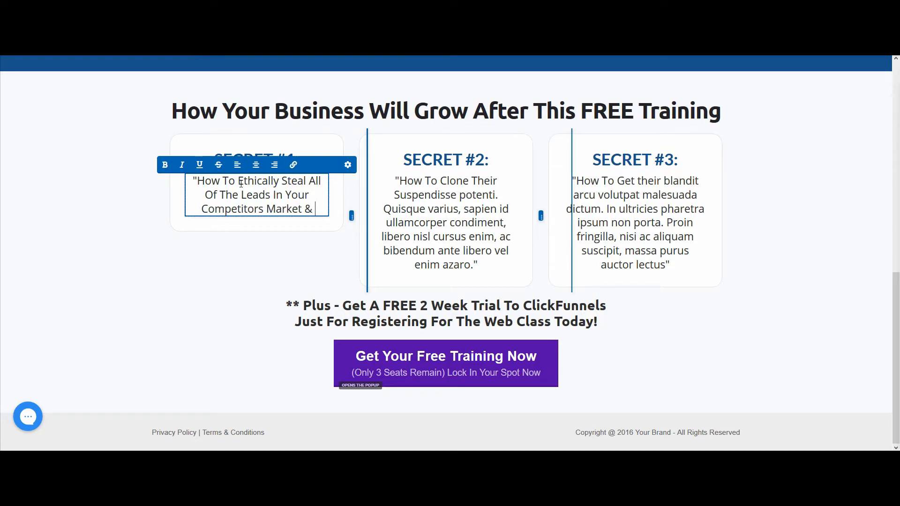
text(Convert Them I)
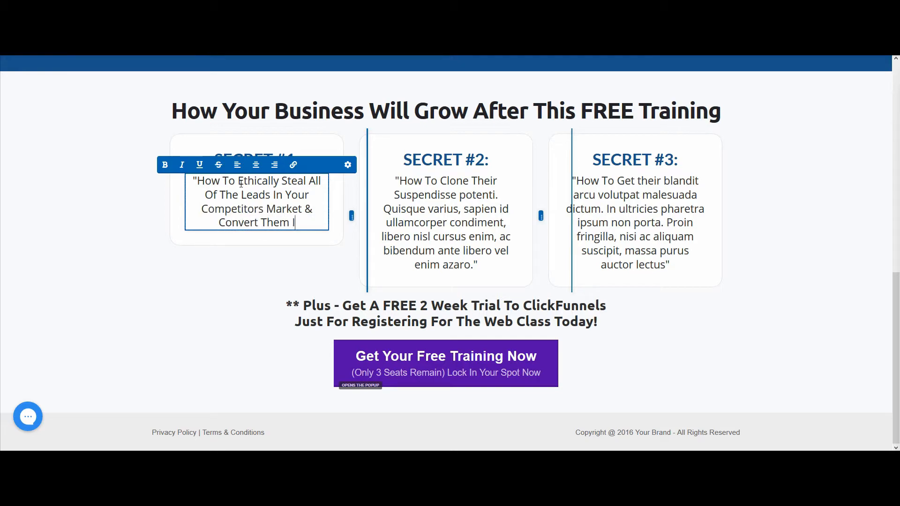
text(nto Lif)
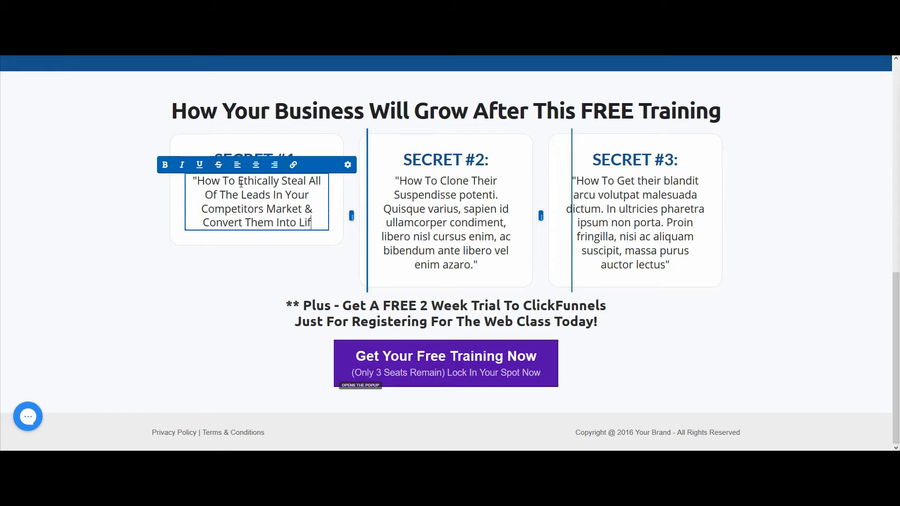
text(e Lon)
key(BackSpace)
key(BackSpace)
key(BackSpace)
text(Lo)
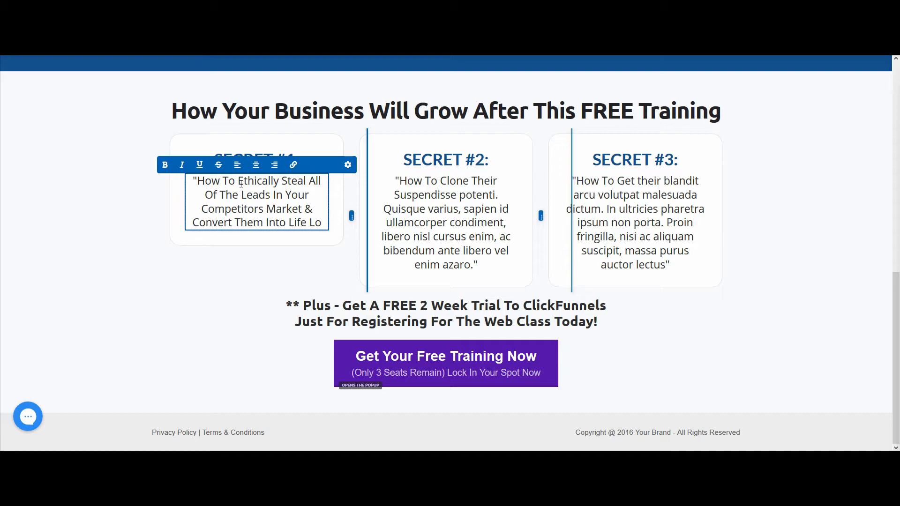
text(ng Customers & DOllars)
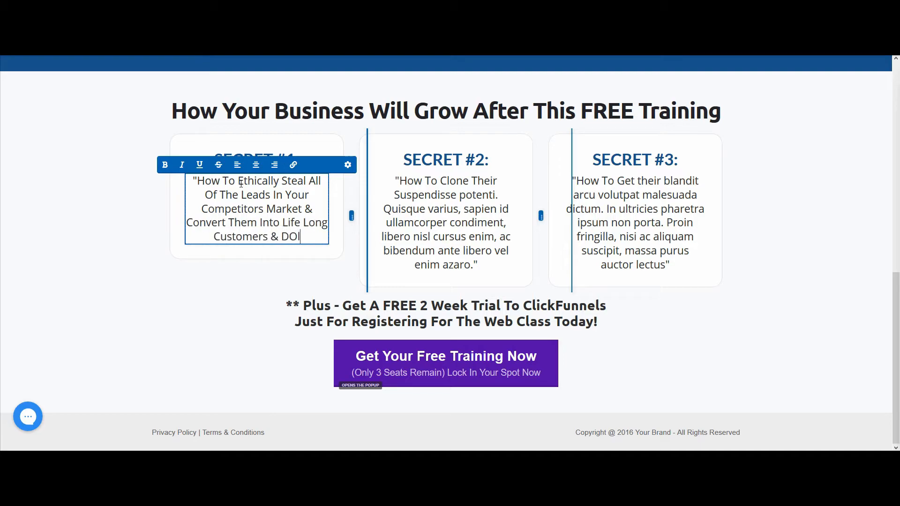
key(BackSpace)
key(BackSpace)
key(BackSpace)
key(BackSpace)
key(BackSpace)
key(BackSpace)
text(olla)
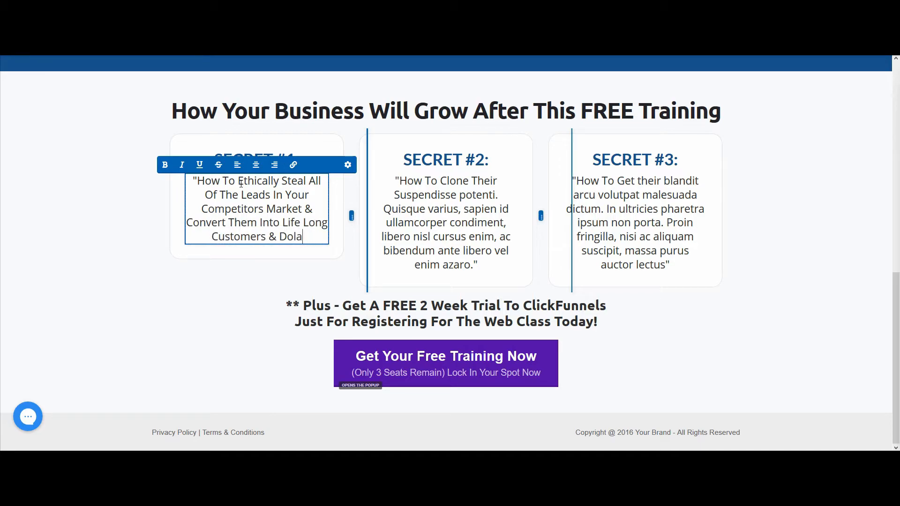
text(r)
key(BackSpace)
key(BackSpace)
text(lars)
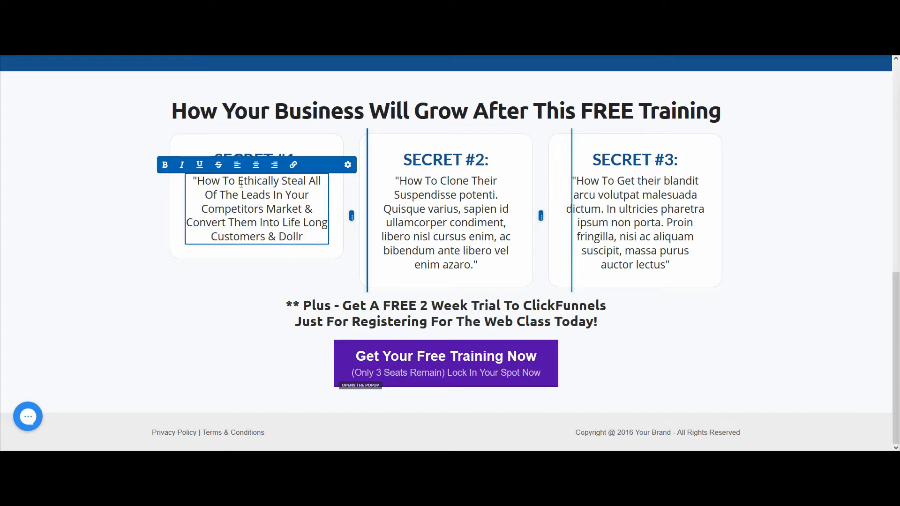
text(!)
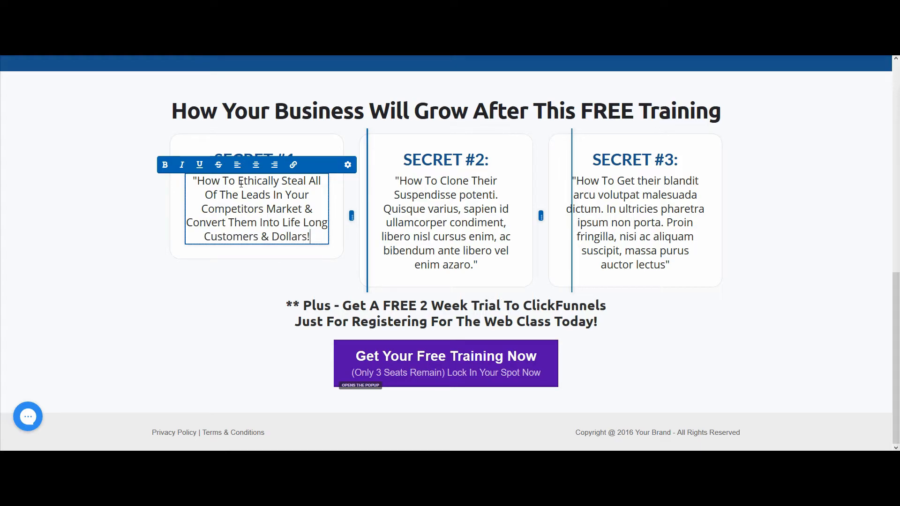
click(143, 312)
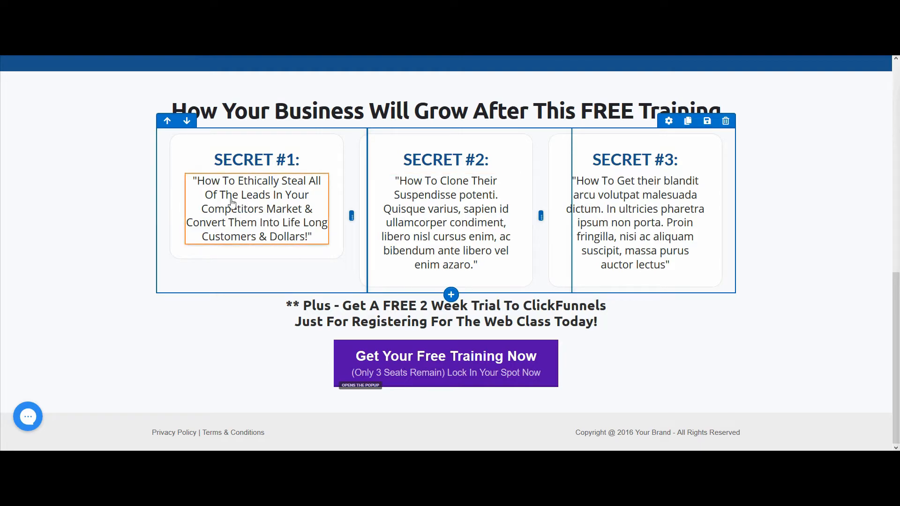
- Replace Secret #2's description with "How To Scale Your Number Of Customers Without Spending More On Ads. Keep More Of Your Money, And Use It For What Matters!"
click(463, 202)
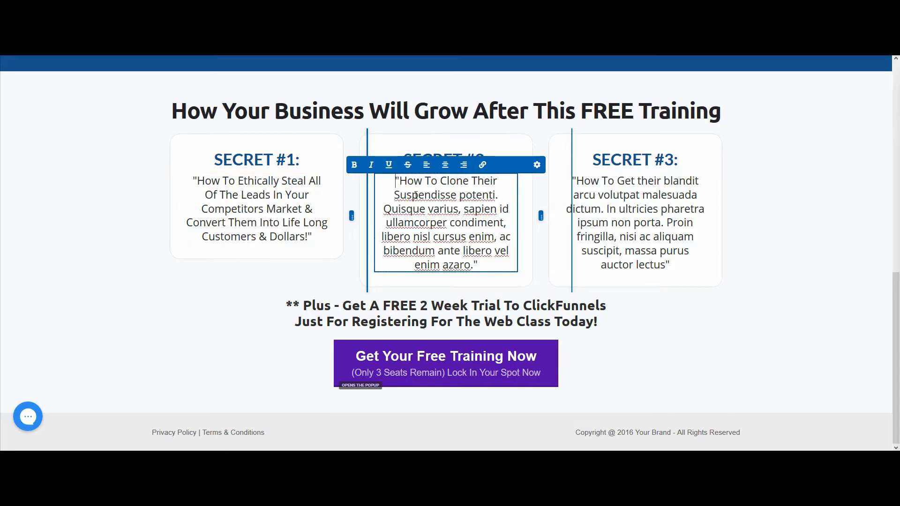
drag(397, 182, 468, 267)
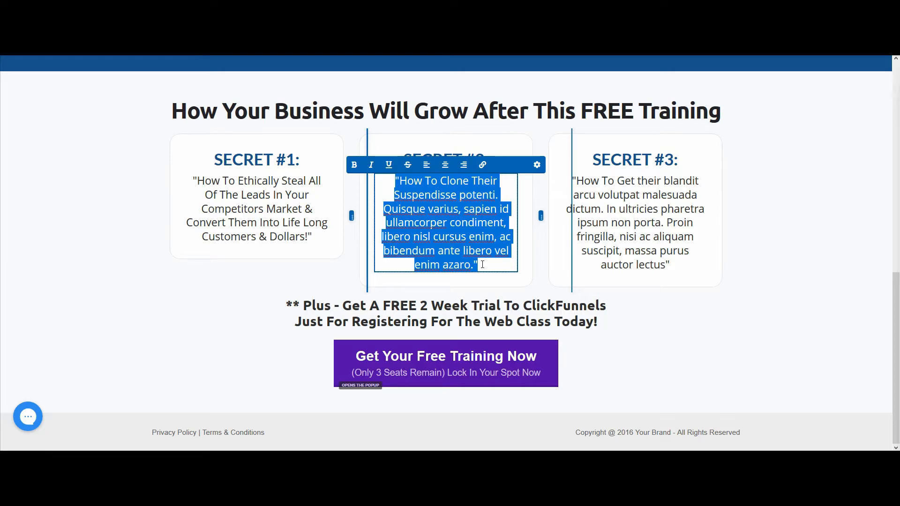
text(")
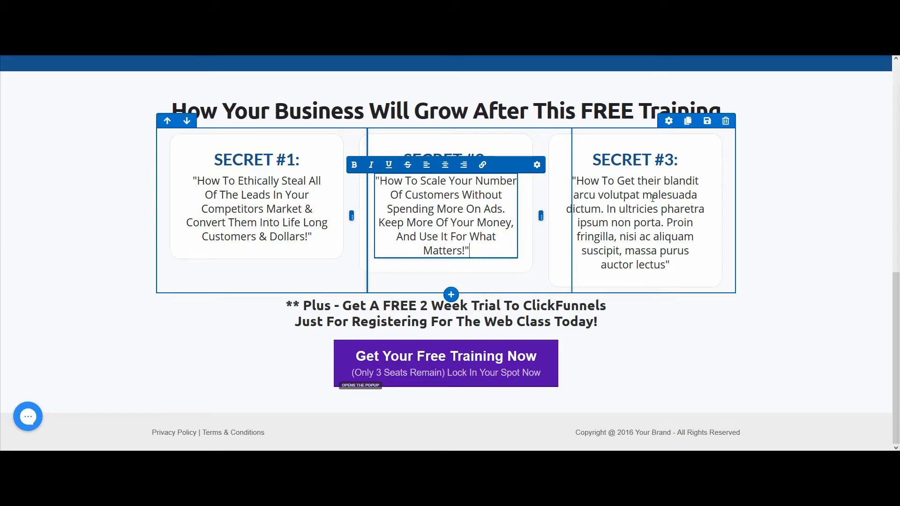
- Replace the Secret #3 description with "Remove The Mental Blocks That Keep Your Business From Growing & Finally Understand What's Been Keeping Your Business Behind
click(654, 203)
click(682, 265)
drag(682, 265, 574, 176)
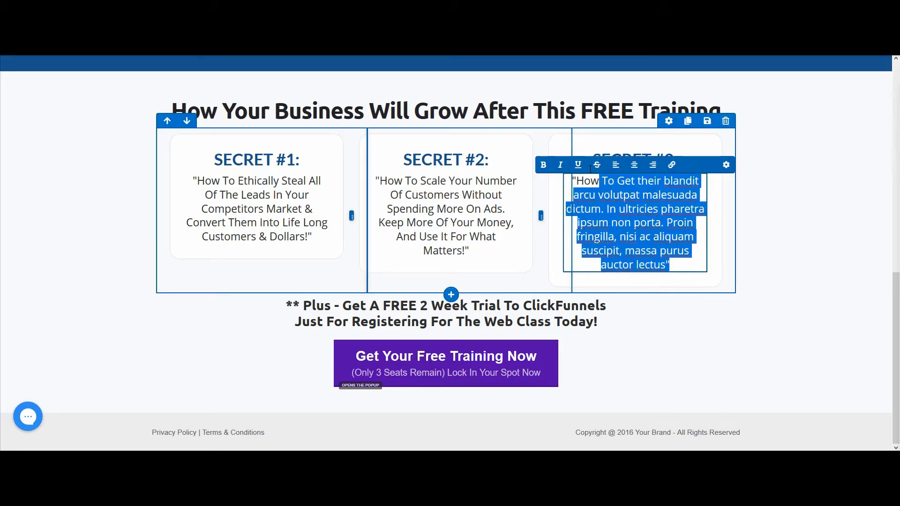
key(BackSpace)
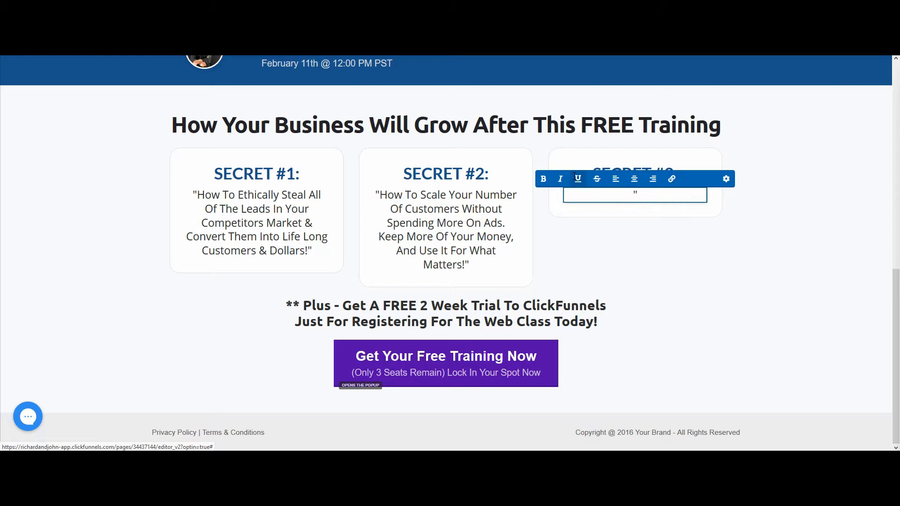
text(")
text(Remove The Mental Blocks That Keep Your Business From Growing & Finally)
text( Understand)
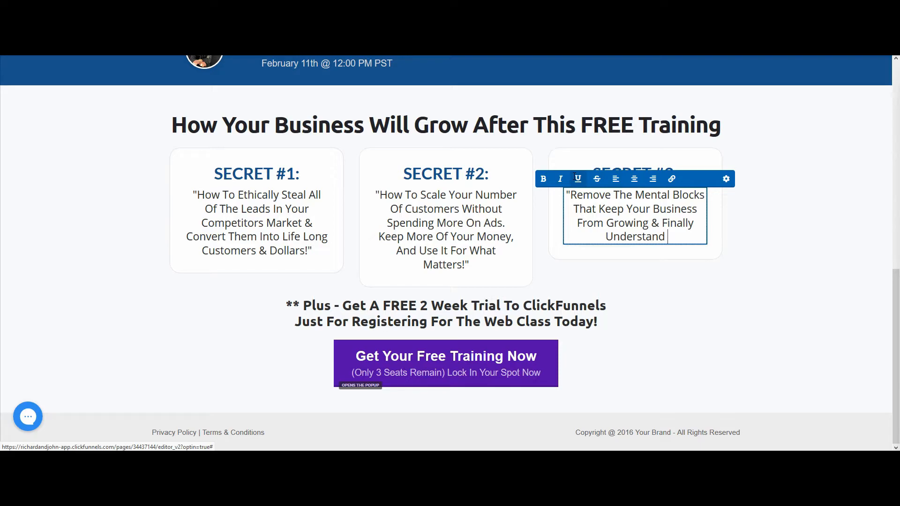
text( What's)
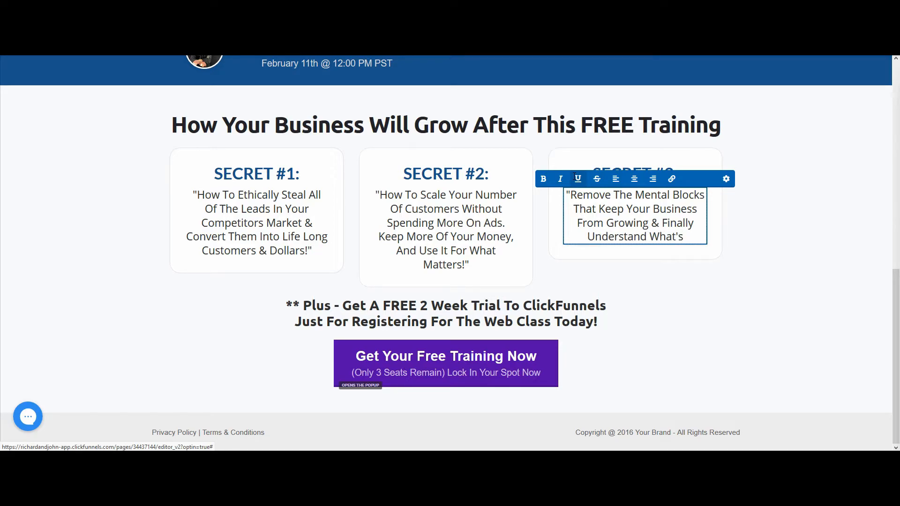
text( Been K)
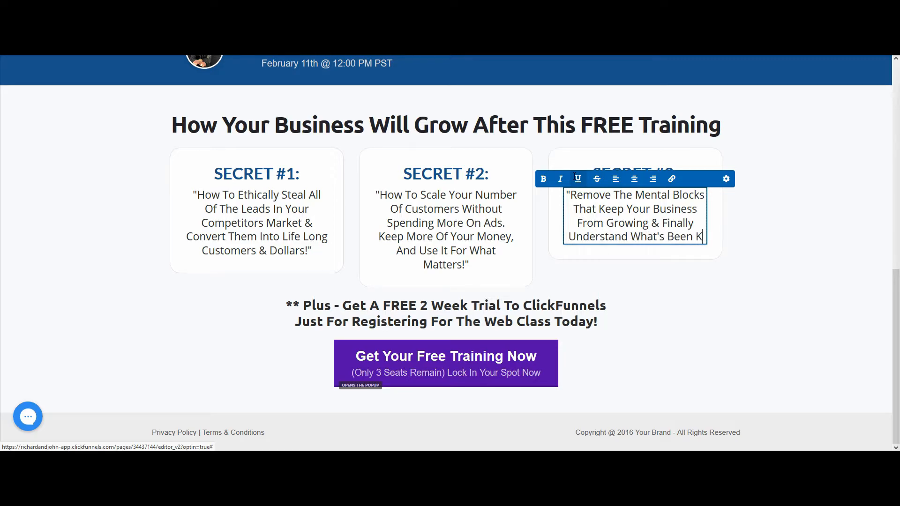
text(eeping )
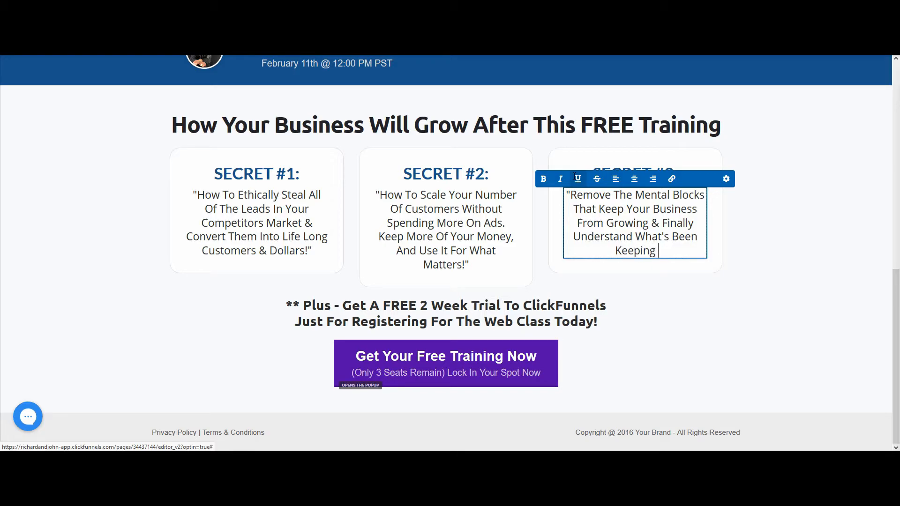
text(Your BUsines)
key(BackSpace)
key(BackSpace)
key(BackSpace)
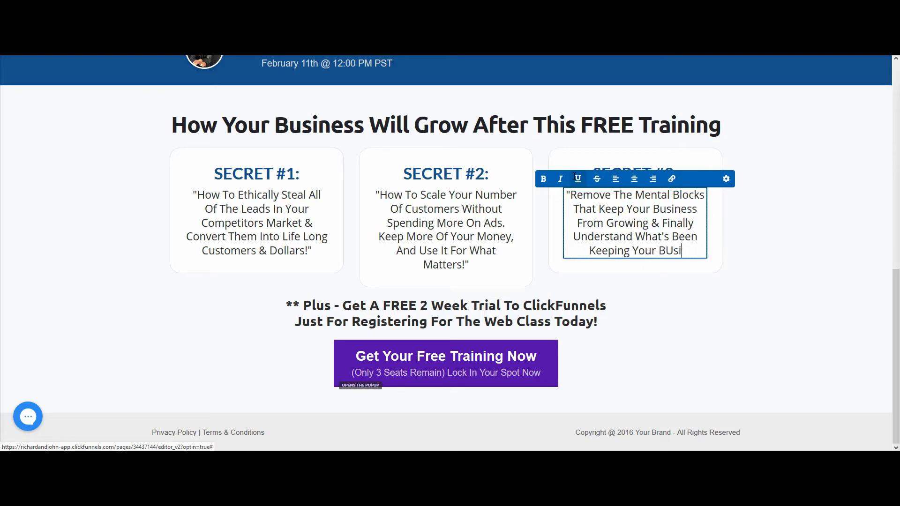
key(BackSpace)
key(BackSpace)
key(BackSpace)
text(usiness B)
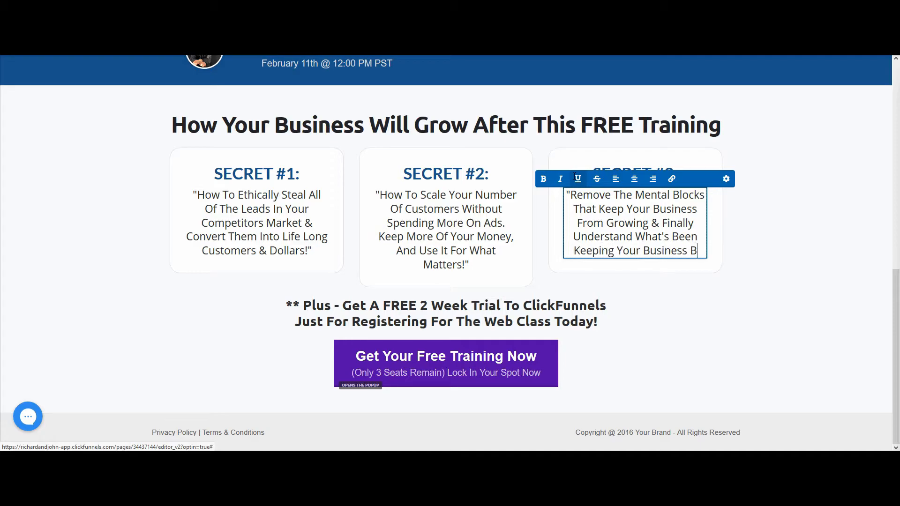
text(ehind)
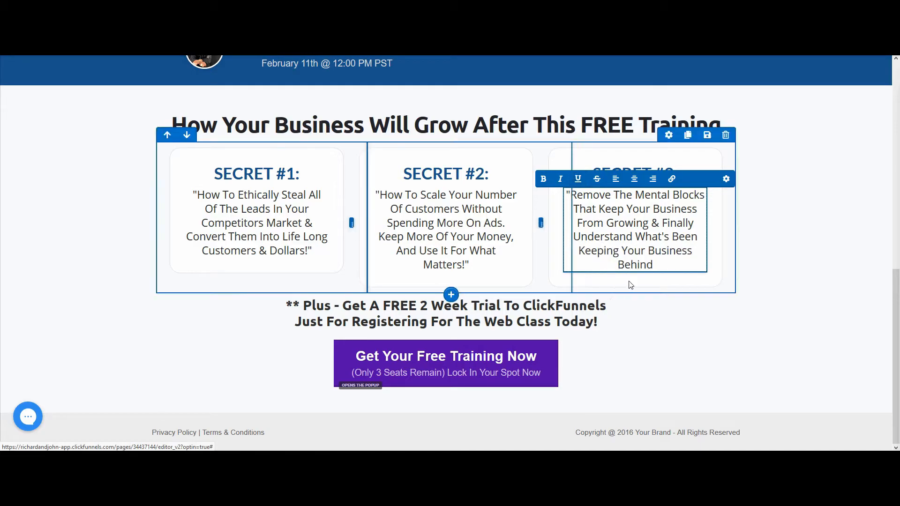
click(881, 307)
- Replace the "FREE 2 Week Trial" line below the secrets with a duplicate of the "FREE 7 Day Trial" line under the hero button
scroll(852, 311, up, 2)
scroll(359, 361, down, 2)
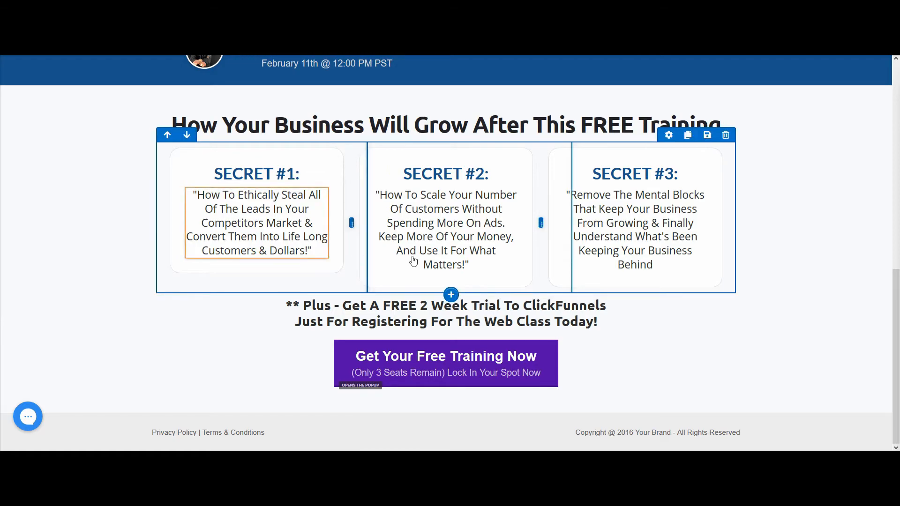
scroll(670, 273, up, 4)
scroll(670, 273, up, 1)
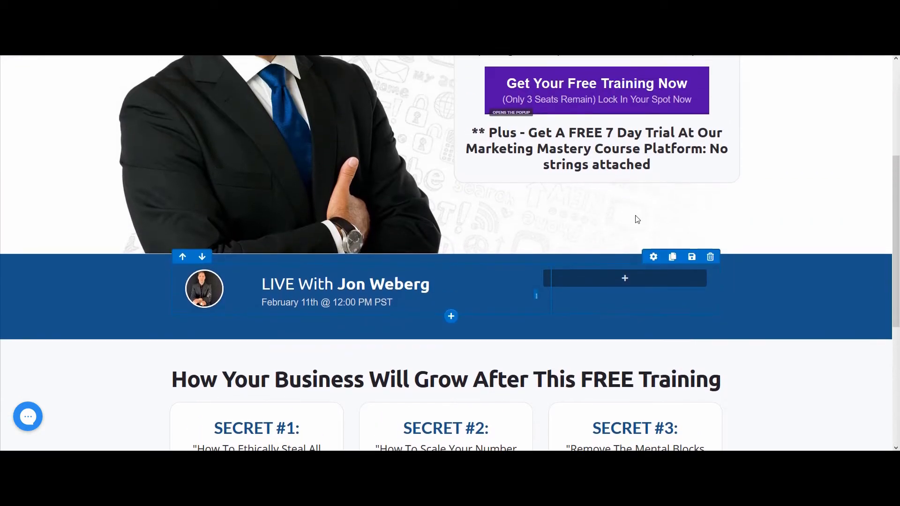
click(702, 122)
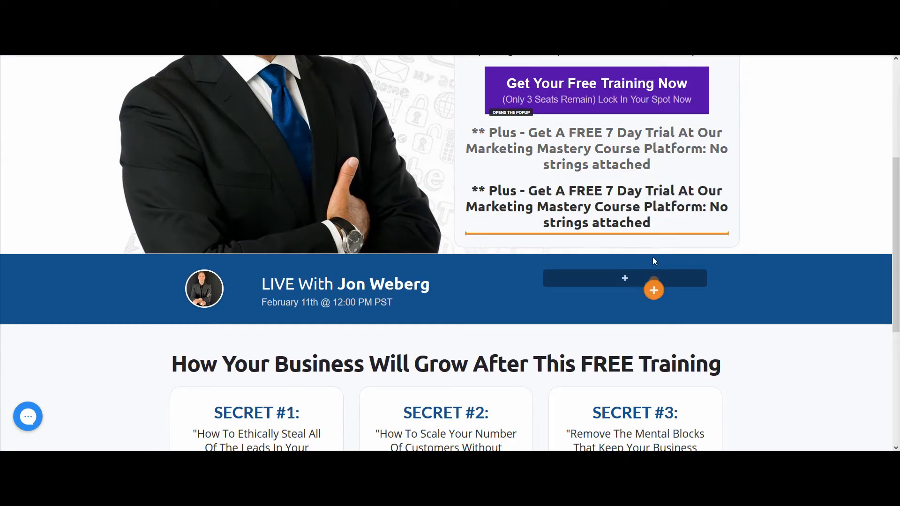
scroll(532, 289, down, 5)
drag(532, 289, 455, 274)
scroll(598, 348, down, 1)
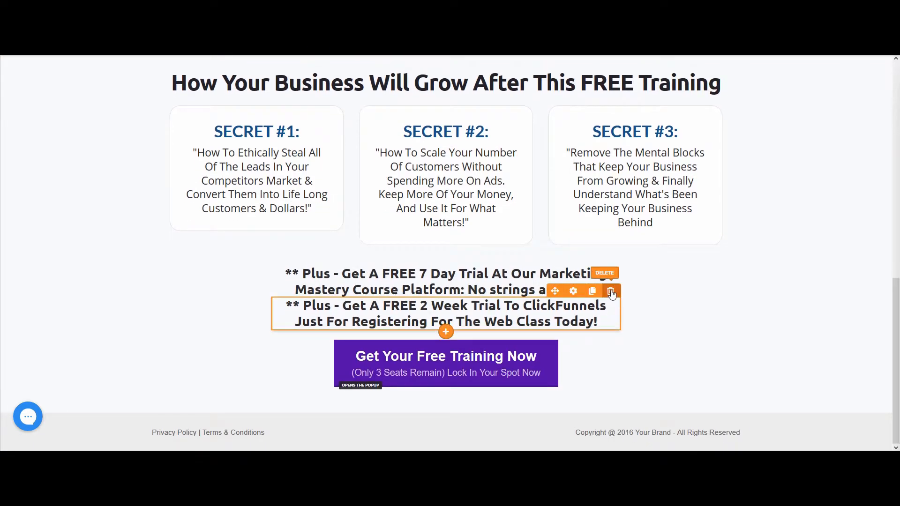
click(611, 291)
click(461, 198)
scroll(552, 306, up, 5)
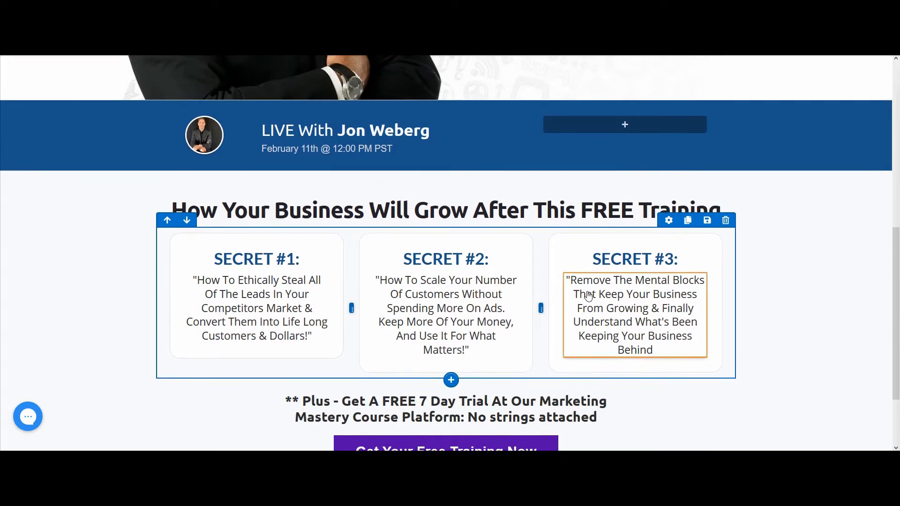
scroll(553, 306, down, 5)
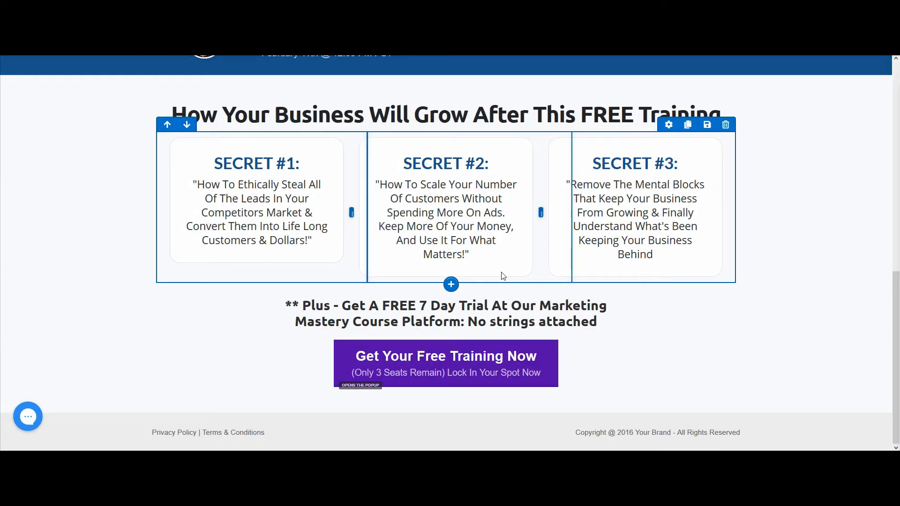
- Review the customized registration page from the hero section through the speaker bar and secrets to the closing trial offer and button
scroll(527, 271, up, 2)
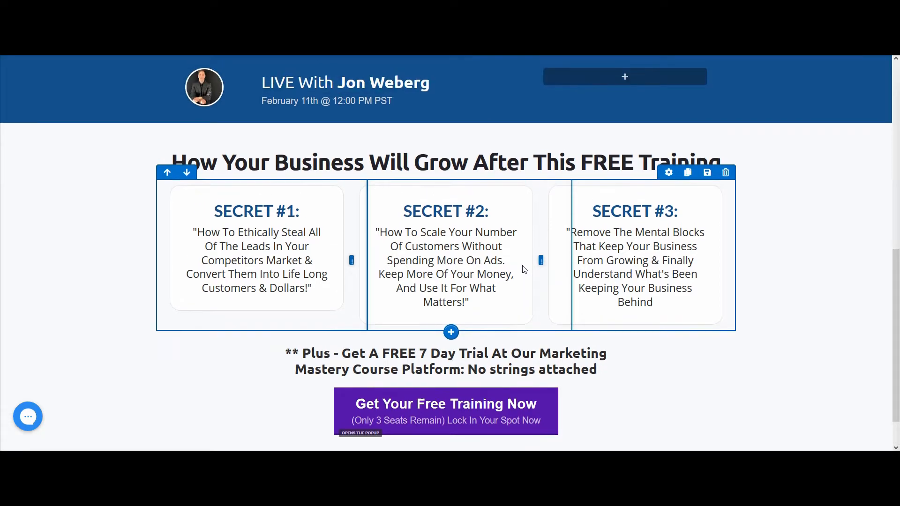
scroll(513, 279, down, 2)
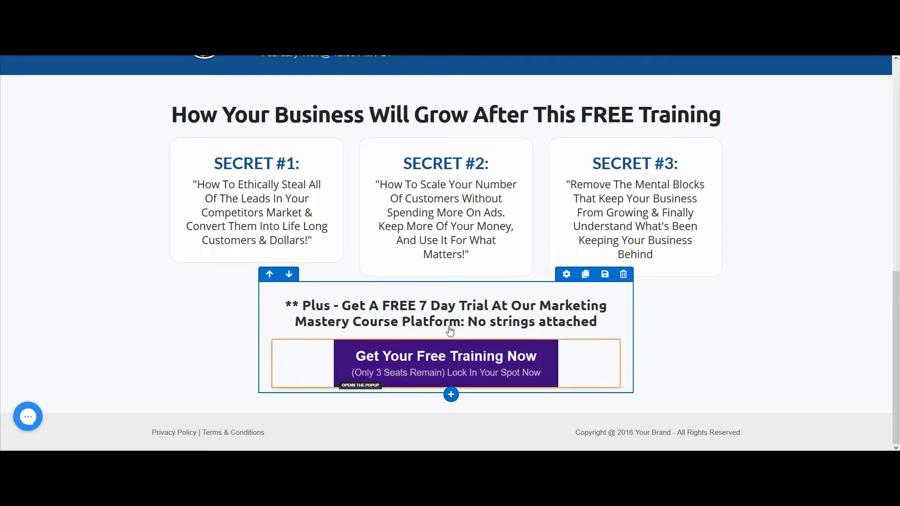
scroll(441, 321, up, 8)
scroll(442, 317, up, 1)
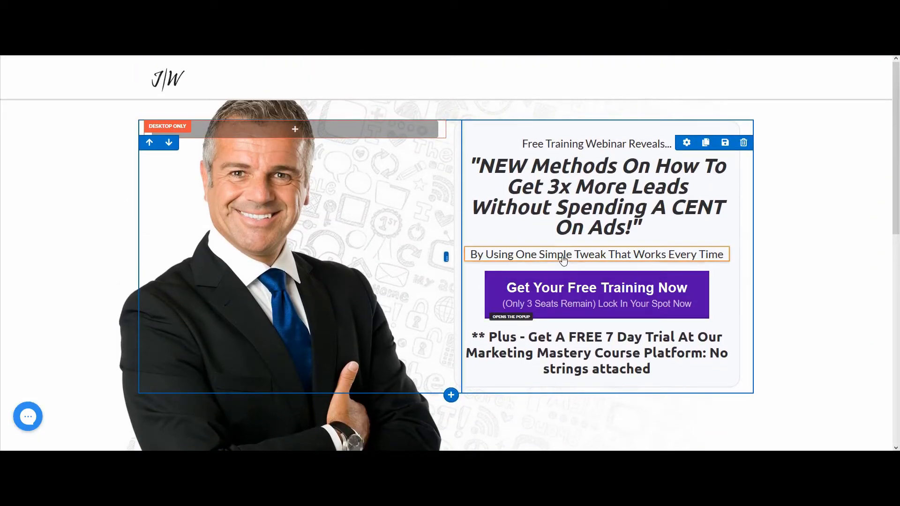
scroll(569, 259, down, 2)
scroll(482, 326, up, 2)
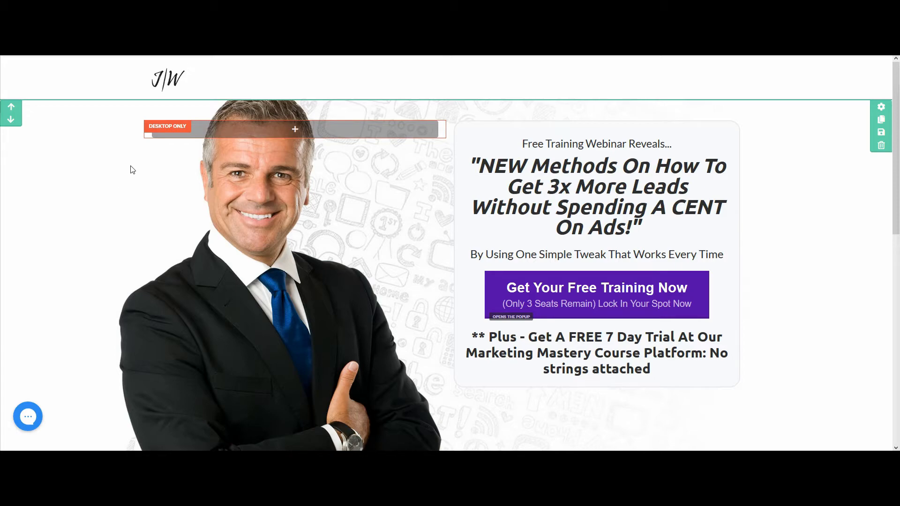
scroll(248, 149, down, 5)
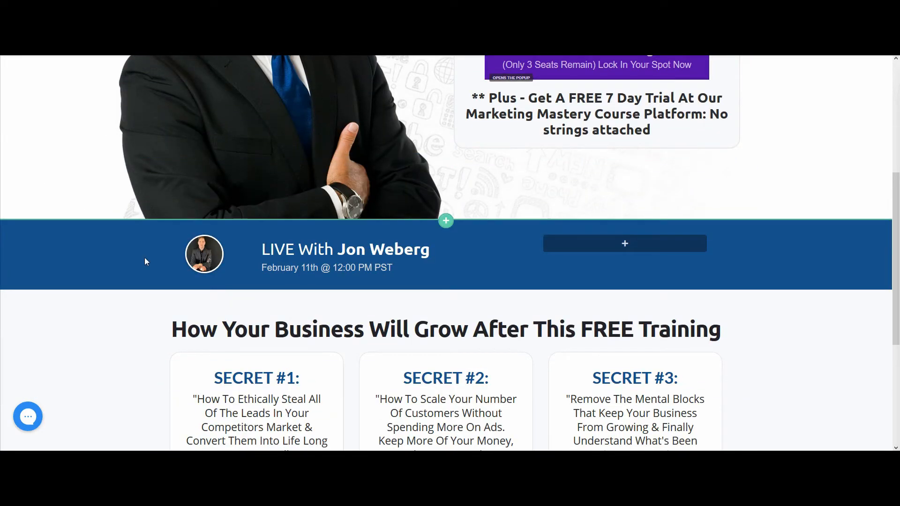
scroll(178, 207, down, 4)
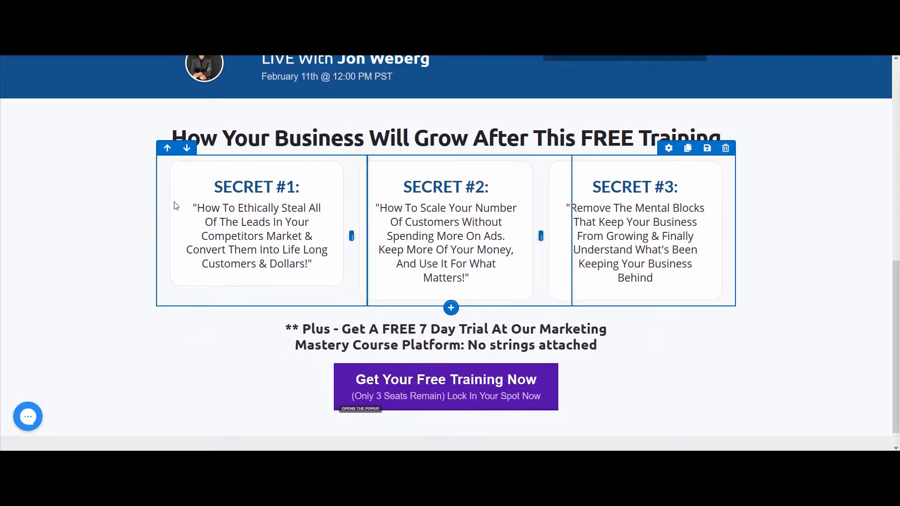
scroll(560, 363, down, 1)
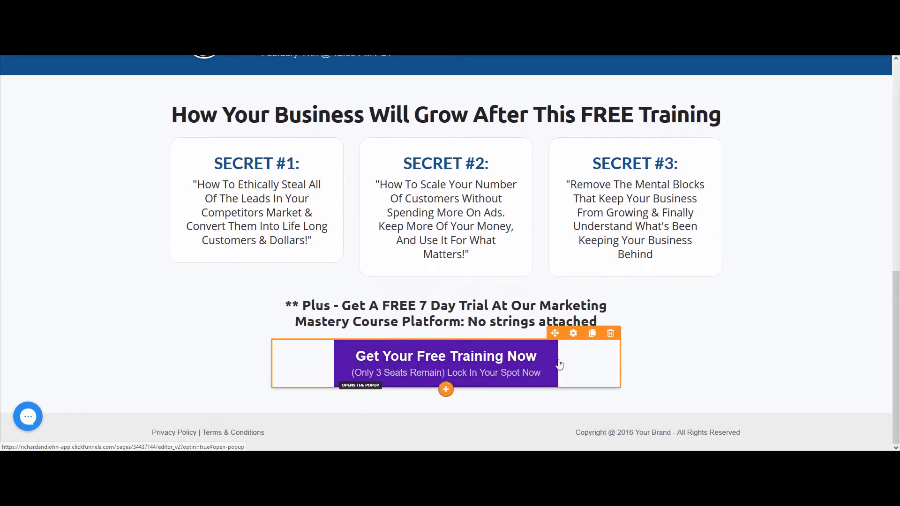
scroll(571, 264, up, 12)
scroll(570, 264, up, 1)
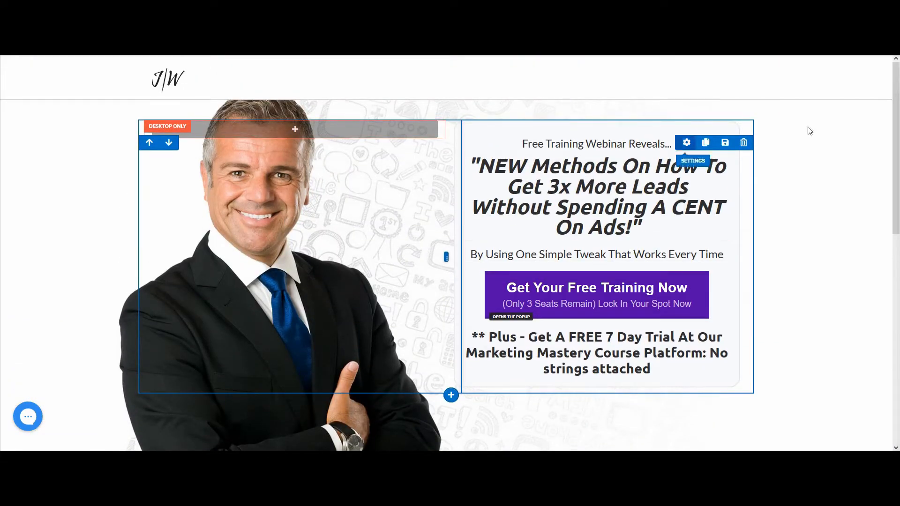